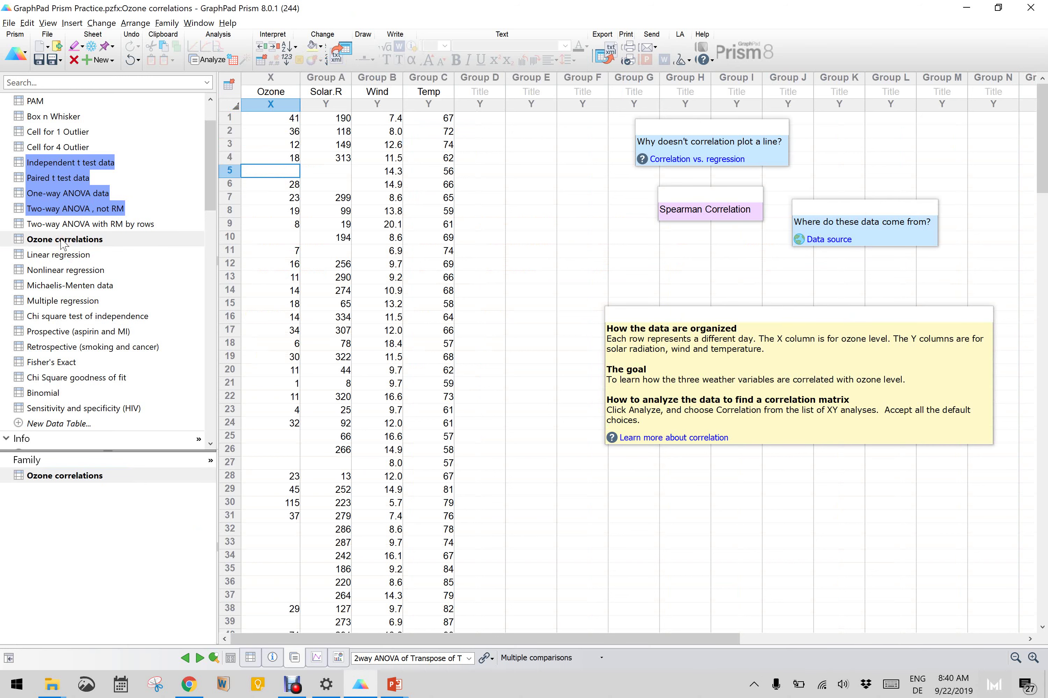
# Step: Run a Pearson correlation on the Ozone correlations table, computing r for X versus every Y data set with two-tailed P values
pyautogui.click(62, 239)
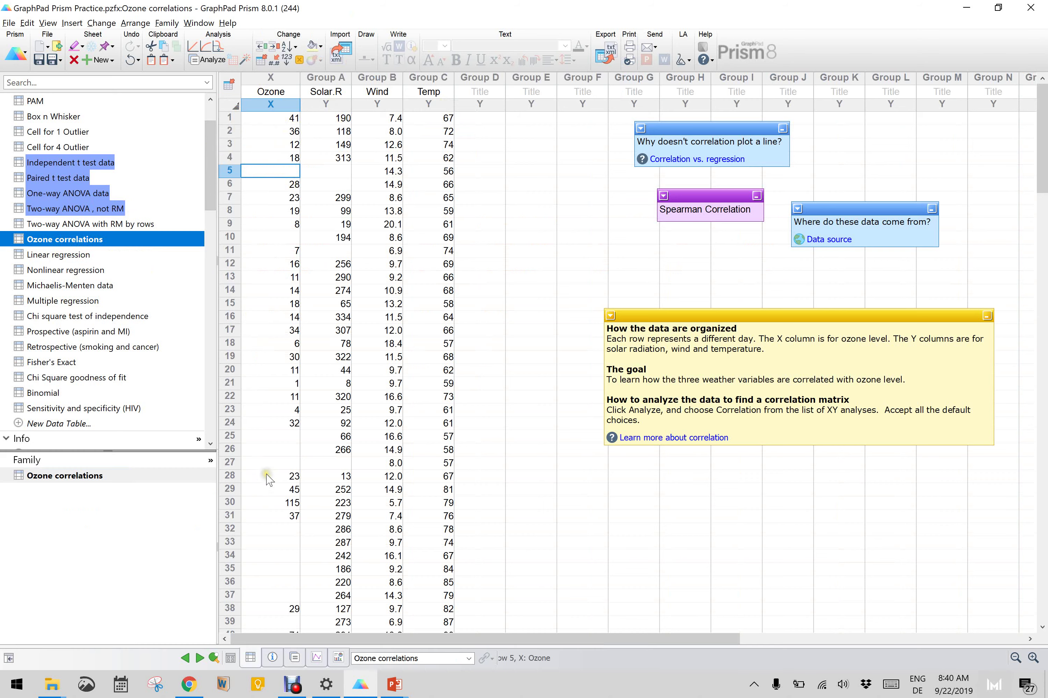
pyautogui.scroll(-9, 269, 480)
pyautogui.scroll(9, 268, 480)
pyautogui.click(209, 59)
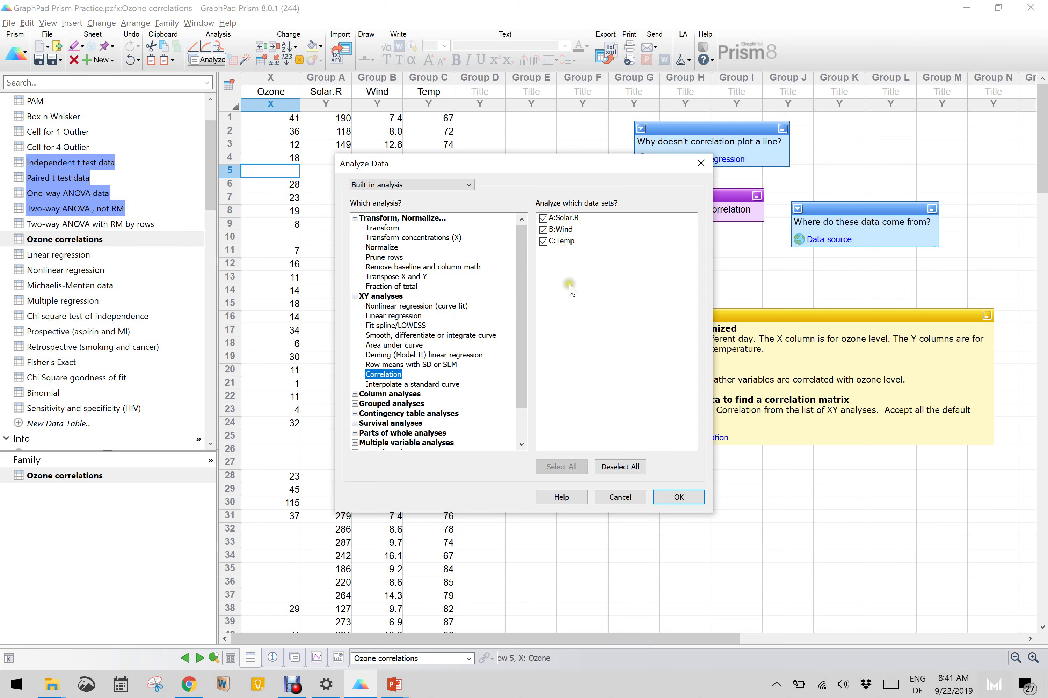
pyautogui.click(688, 498)
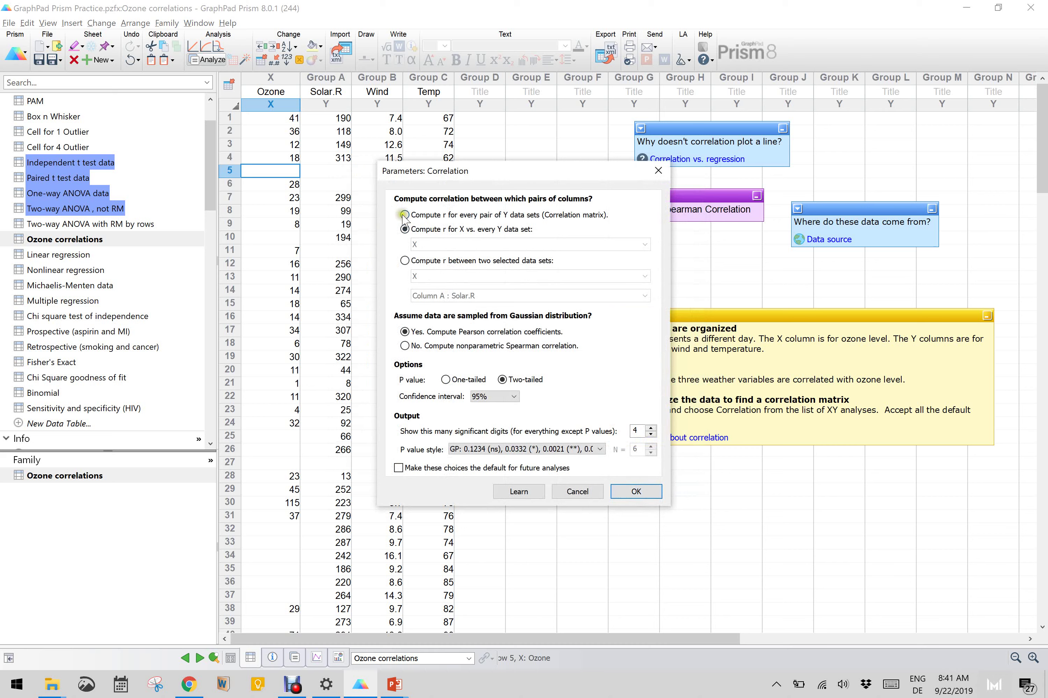
pyautogui.click(465, 233)
pyautogui.click(626, 492)
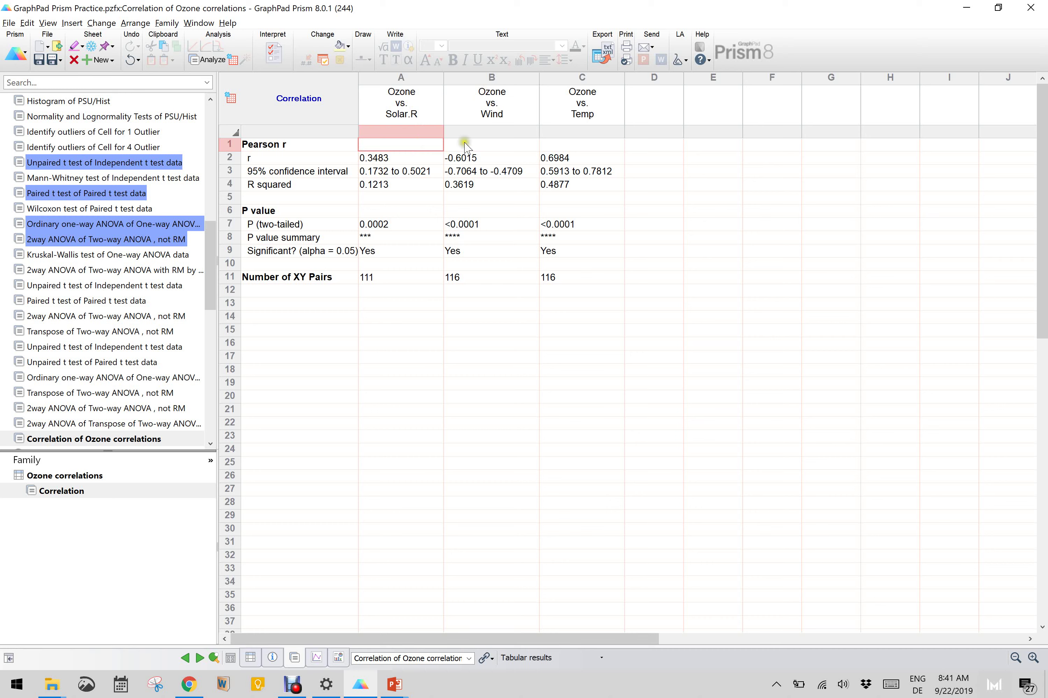
# Step: Examine the Pearson r and R squared values for ozone versus solar radiation, wind and temperature
pyautogui.click(382, 158)
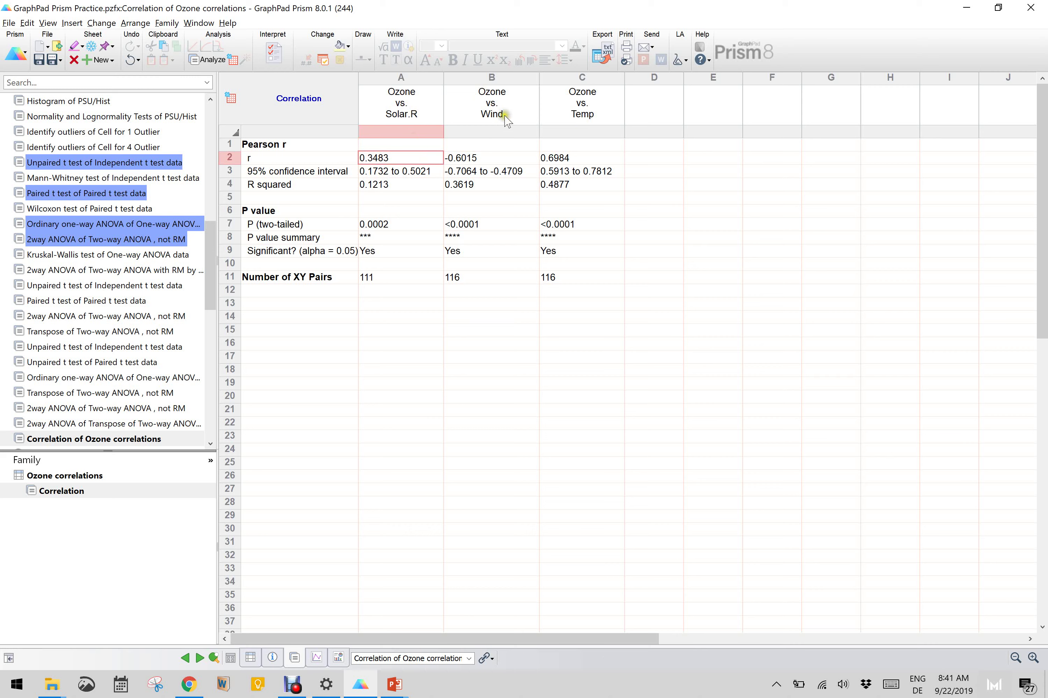
pyautogui.click(481, 159)
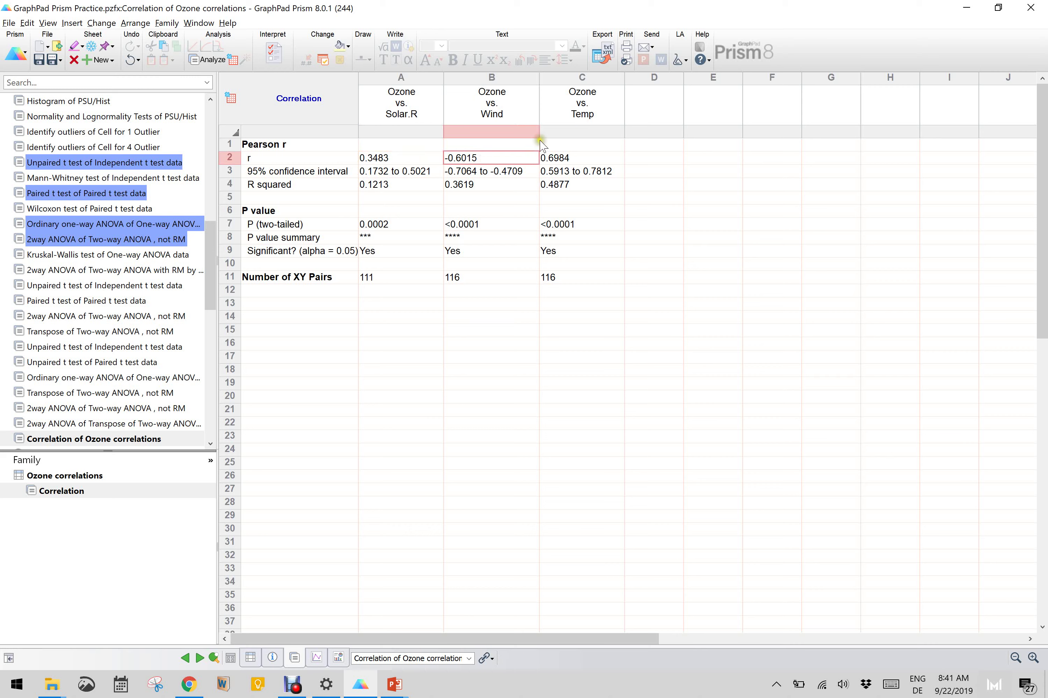
pyautogui.click(580, 155)
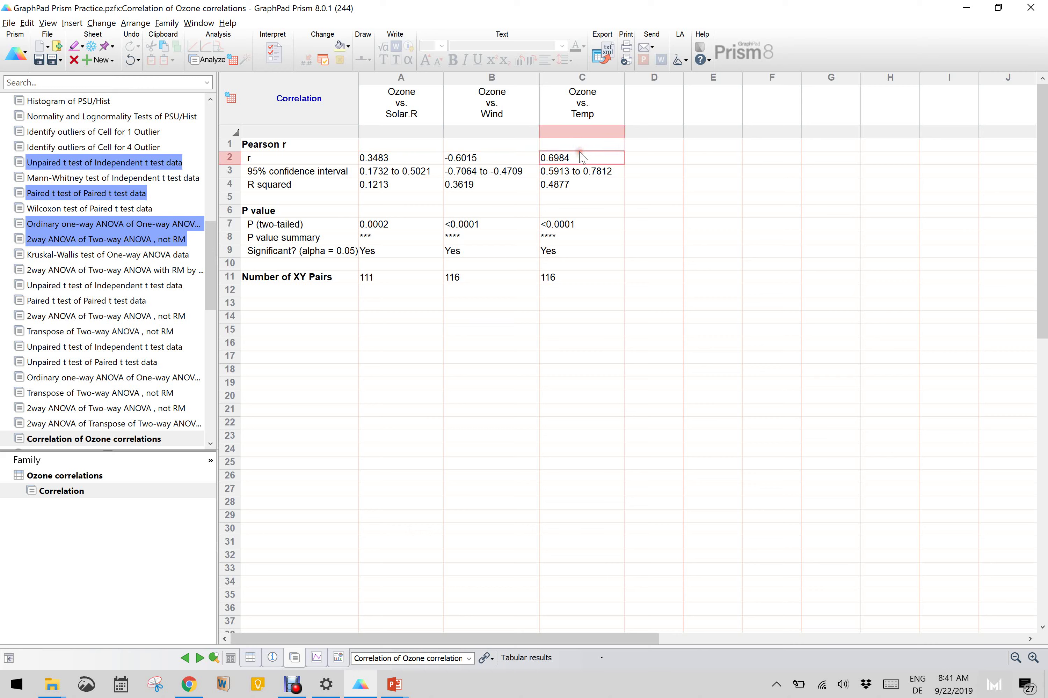
pyautogui.click(485, 158)
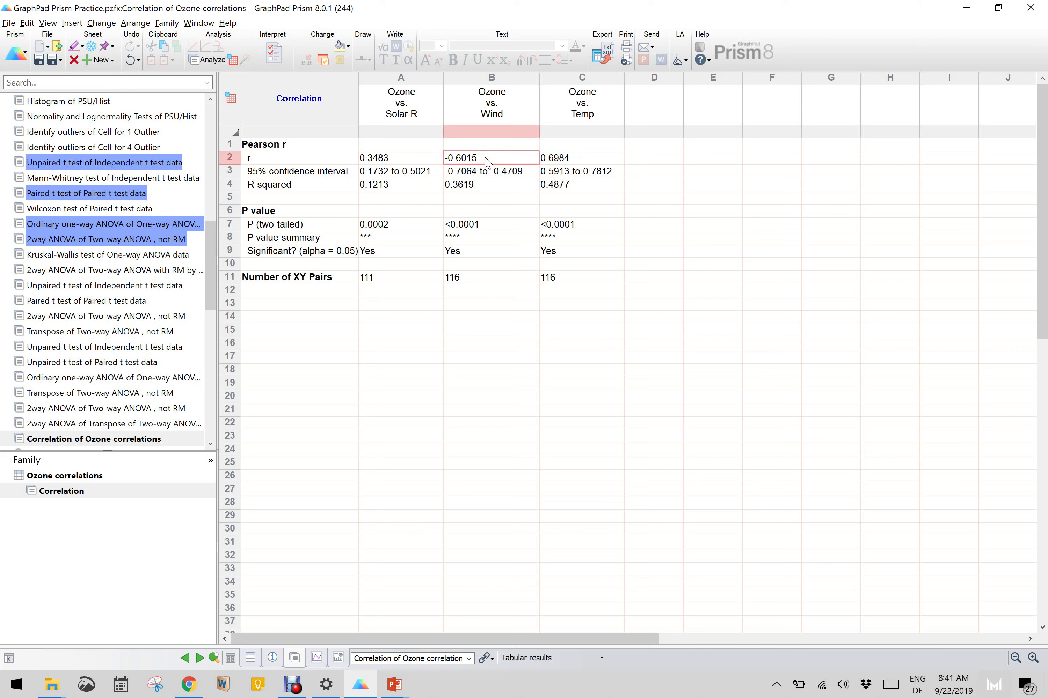
pyautogui.click(494, 98)
pyautogui.click(566, 160)
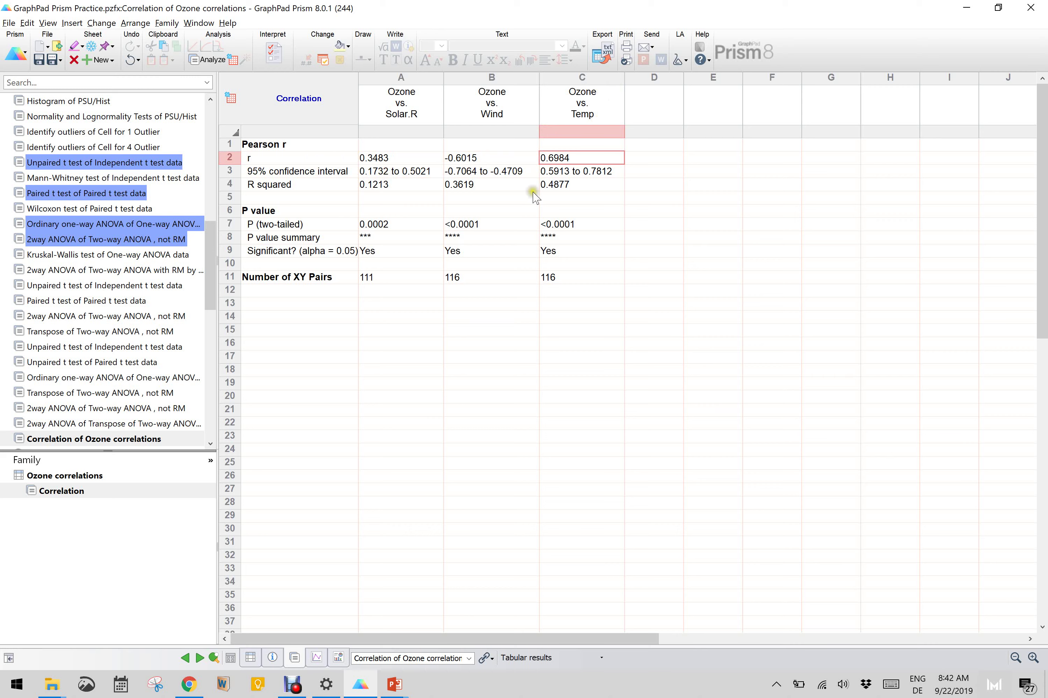
pyautogui.click(570, 185)
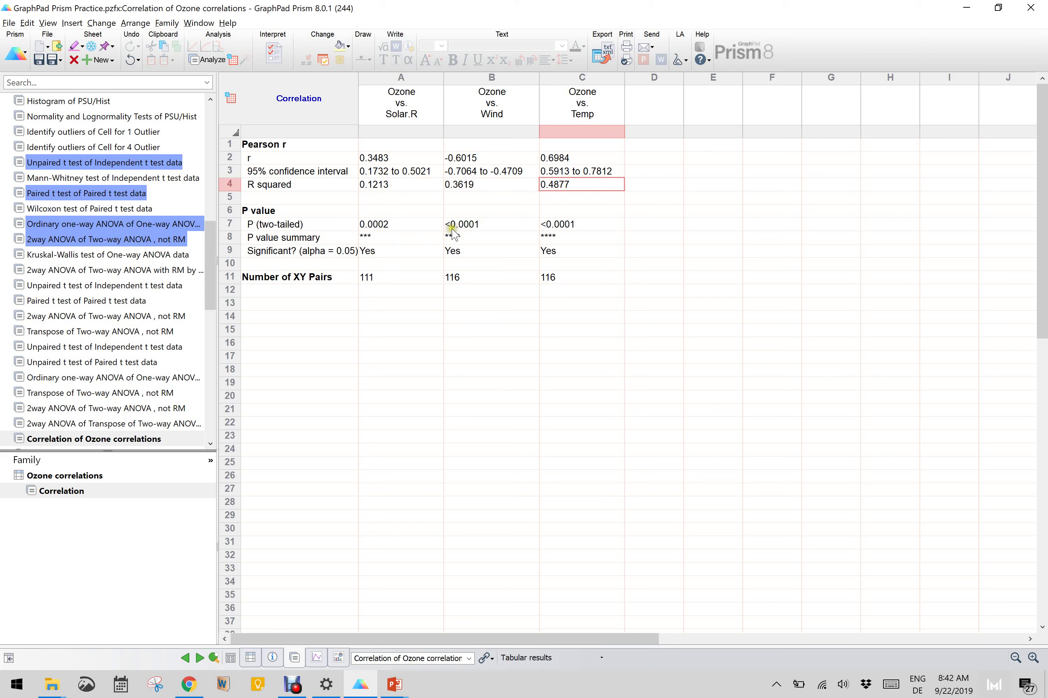
# Step: Return to the Ozone correlations data table and check its table format settings without changing them
pyautogui.moveTo(208, 271); pyautogui.dragTo(217, 178)
pyautogui.click(68, 224)
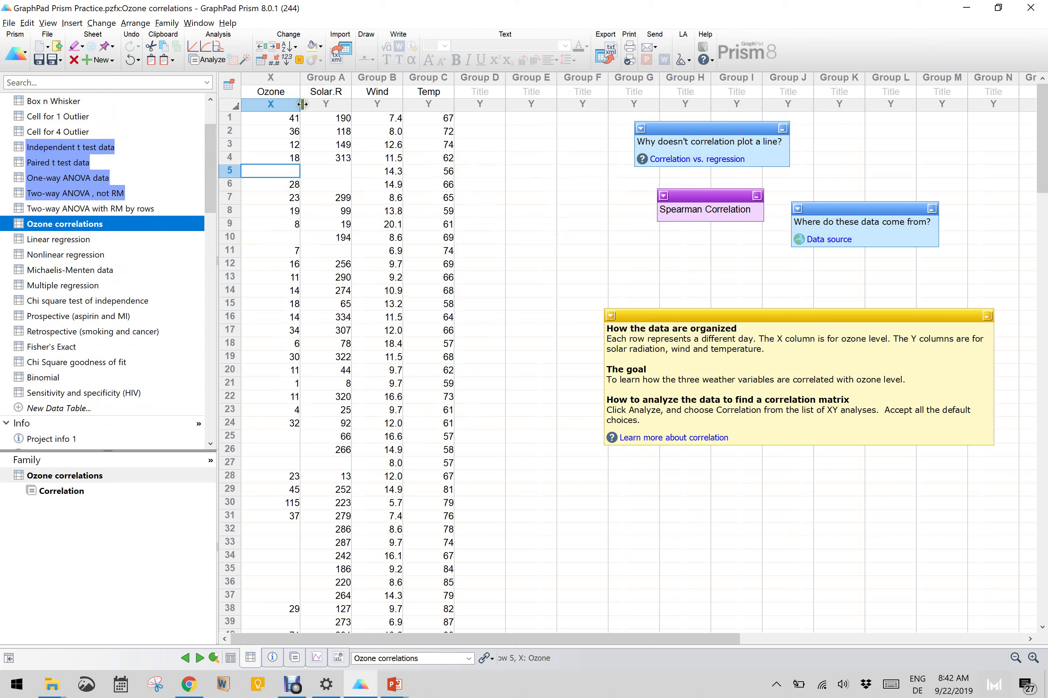
pyautogui.click(229, 84)
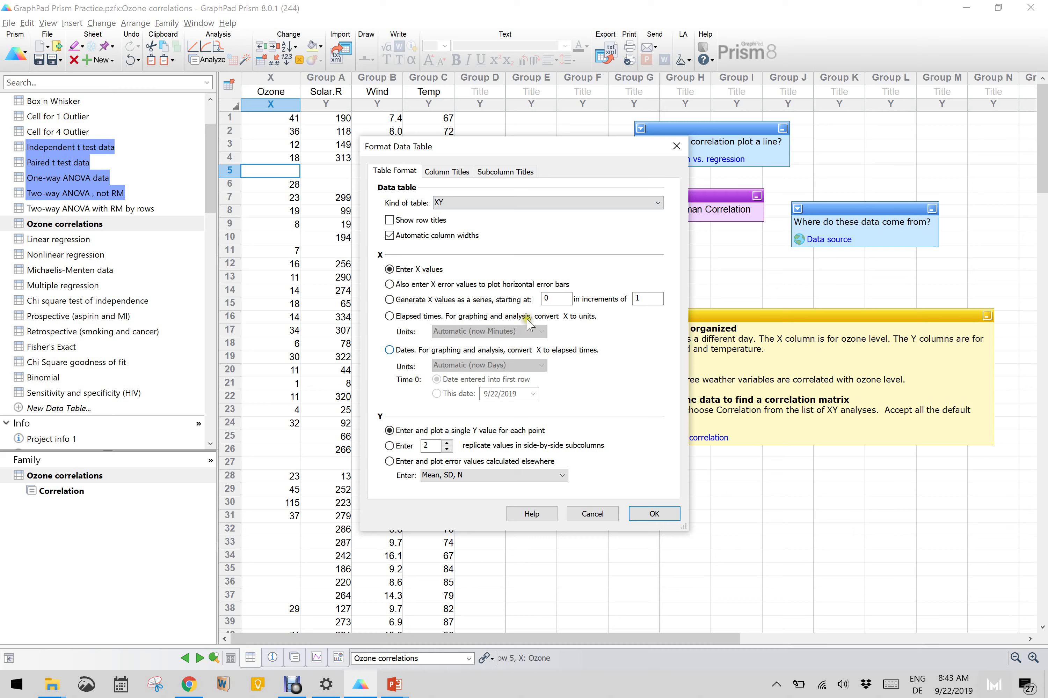
pyautogui.click(595, 514)
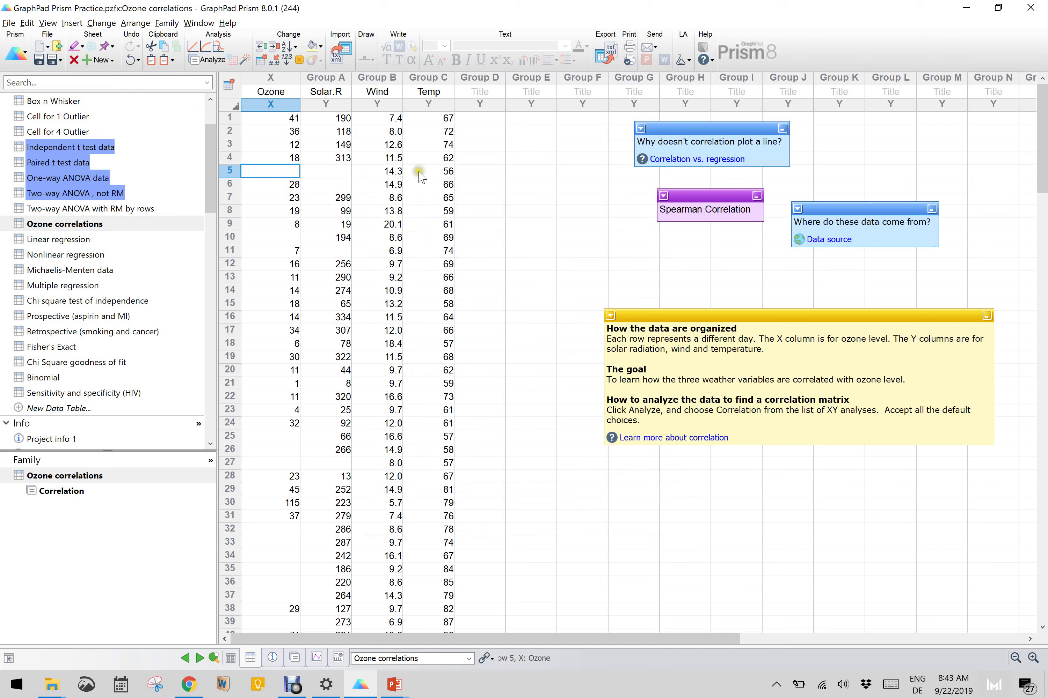
# Step: Analyze the ozone table again on a new results sheet with nonparametric Spearman correlation for X versus every Y data set
pyautogui.click(209, 63)
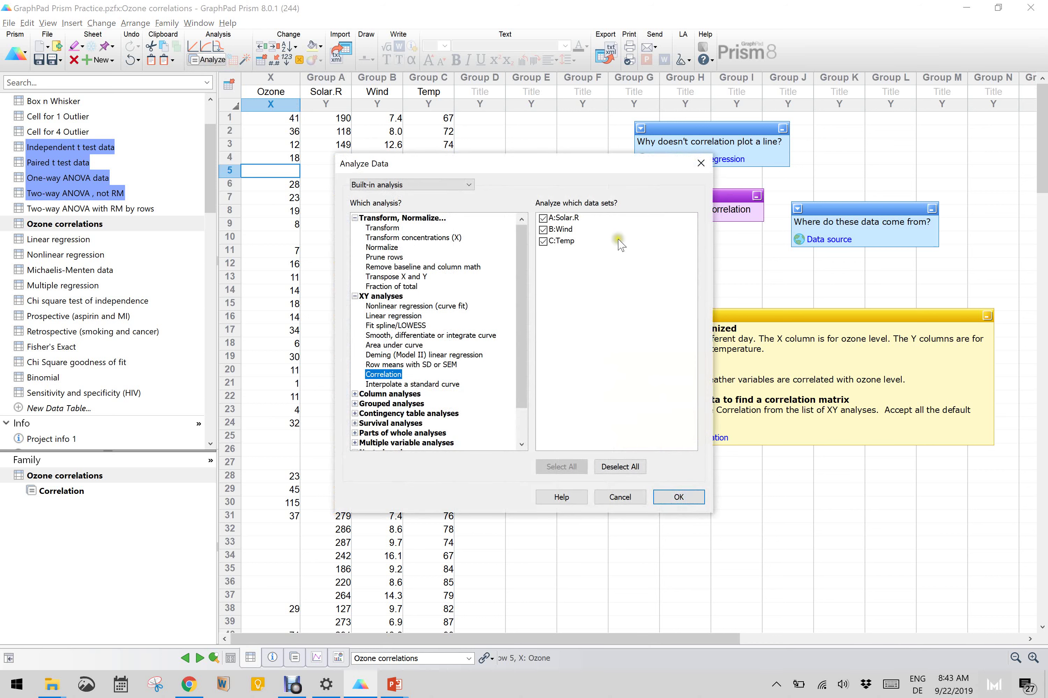
pyautogui.click(692, 495)
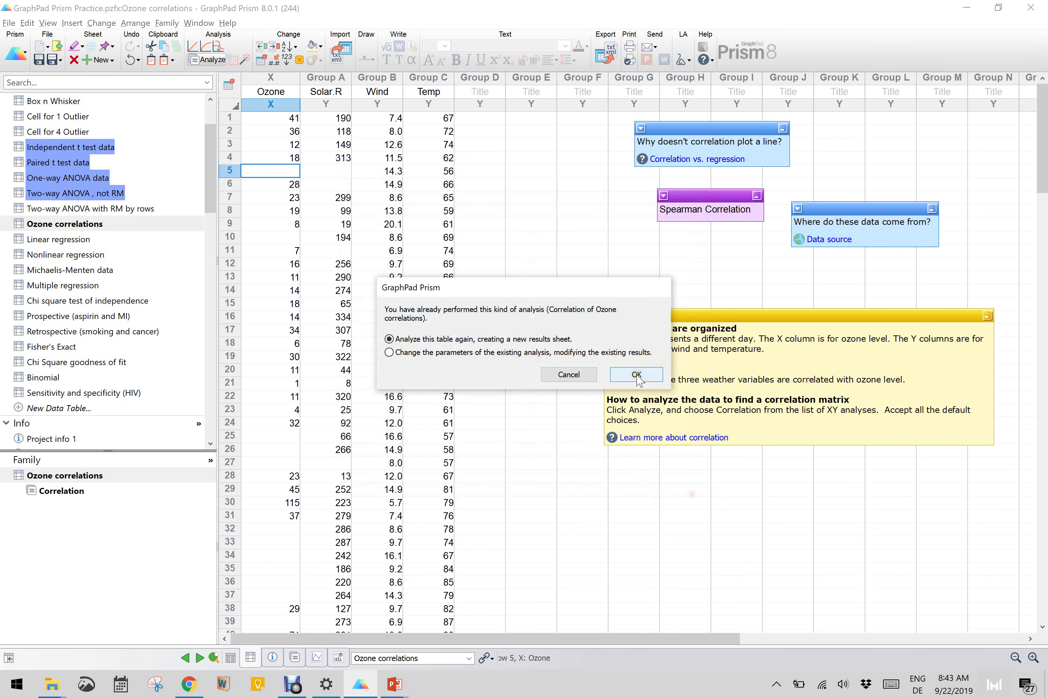
pyautogui.click(631, 374)
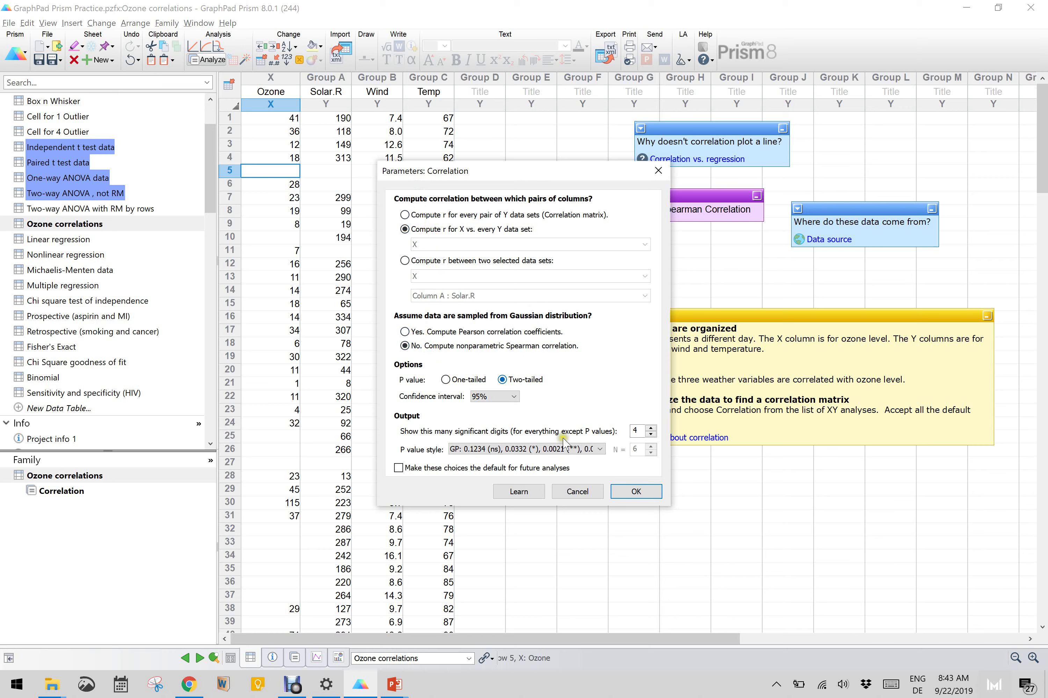
pyautogui.click(635, 491)
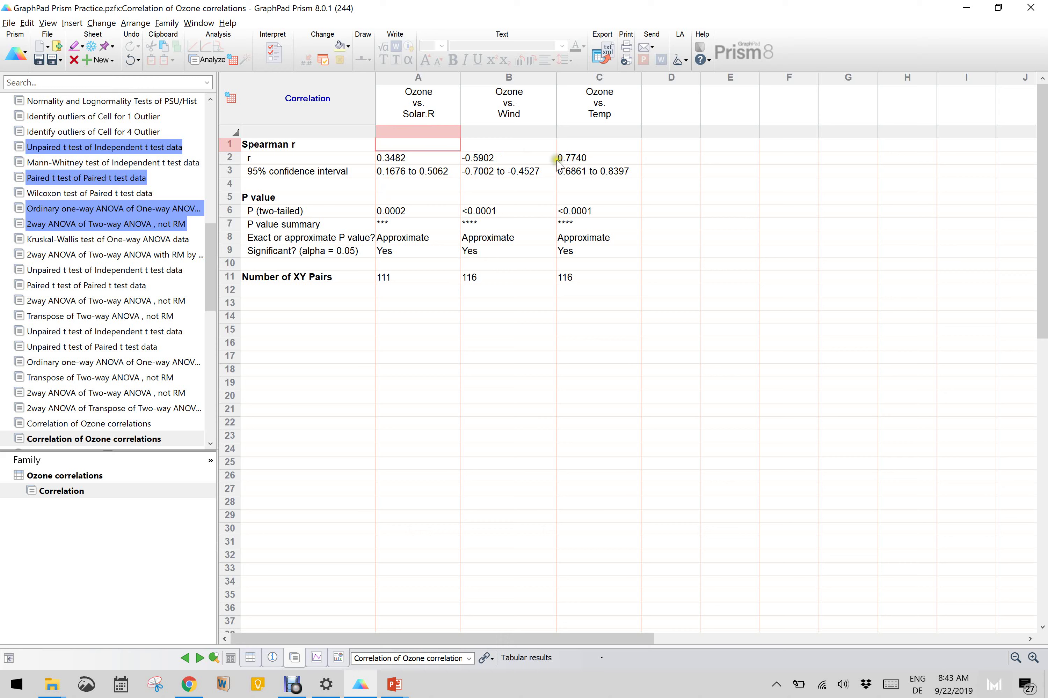
pyautogui.click(501, 158)
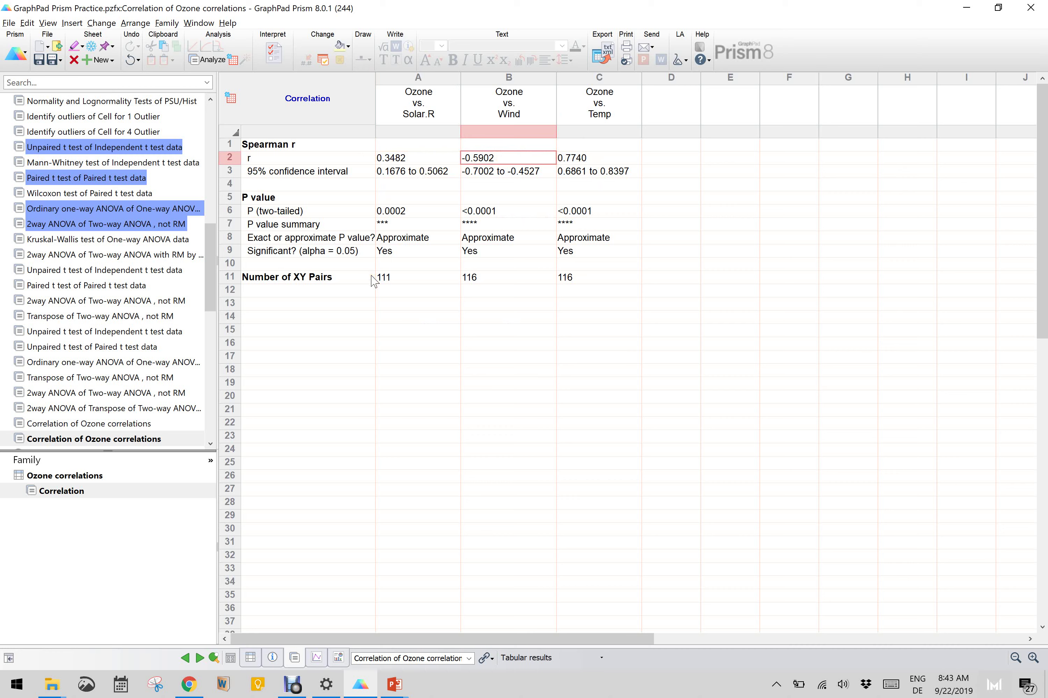
# Step: Run a linear regression on the Linear regression data table, showing the 95% confidence bands of the best-fit line
pyautogui.moveTo(213, 282); pyautogui.dragTo(217, 192)
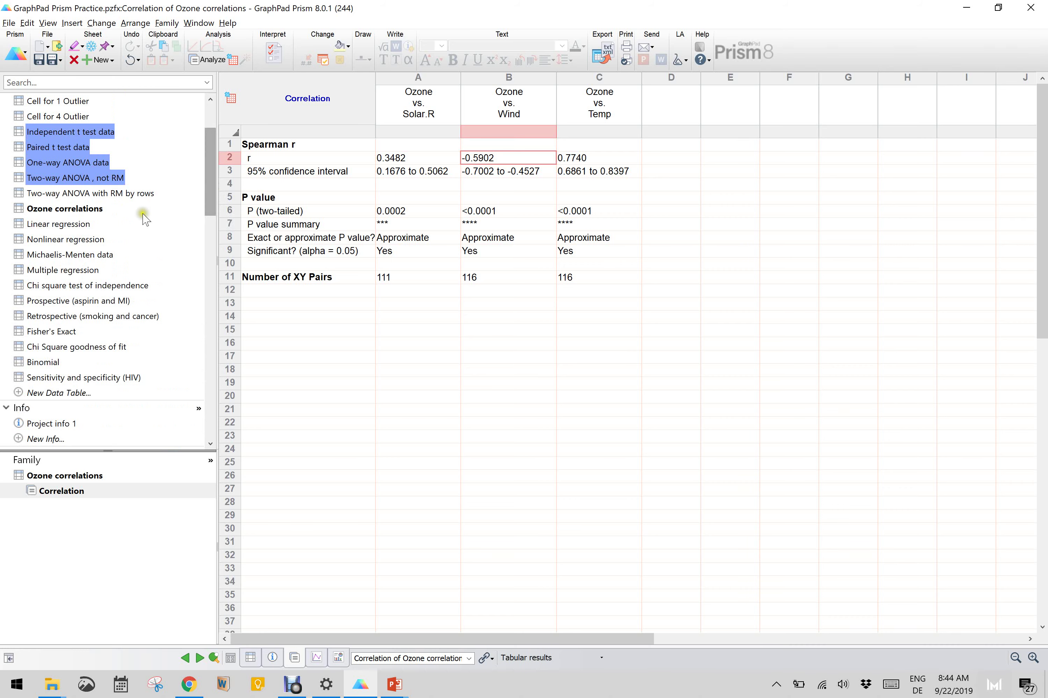
pyautogui.click(73, 225)
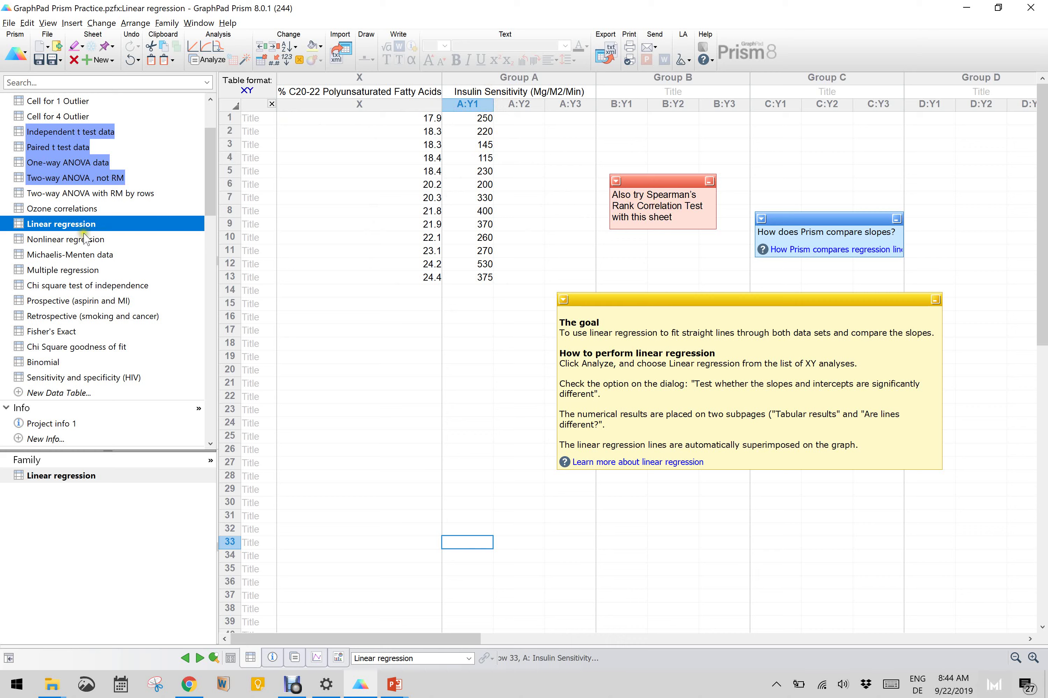
pyautogui.click(212, 60)
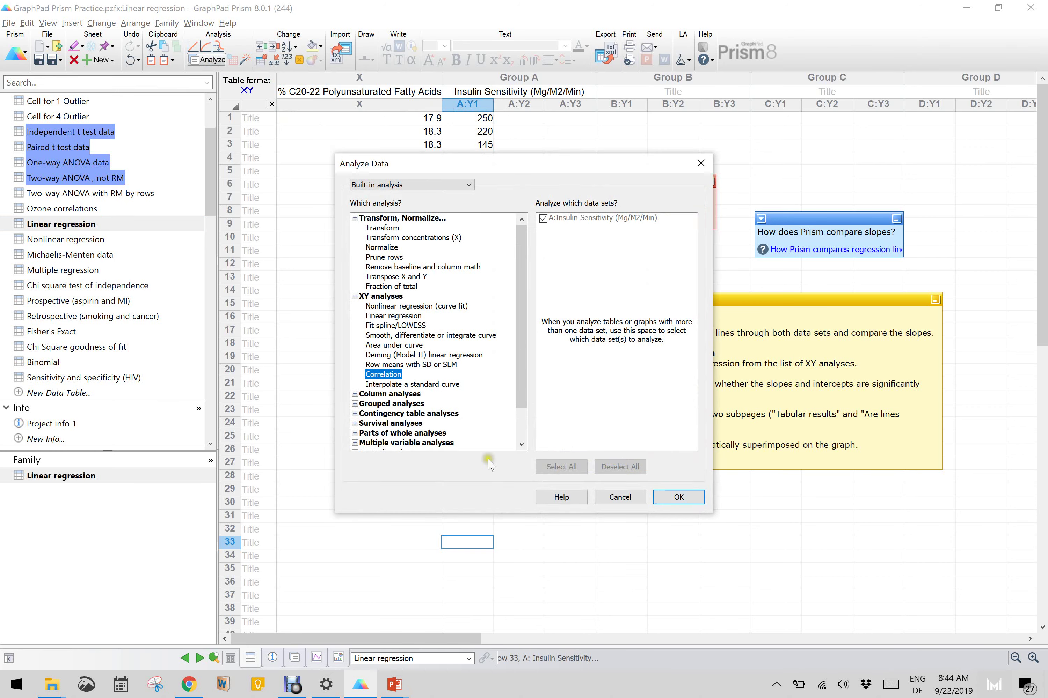
pyautogui.click(404, 317)
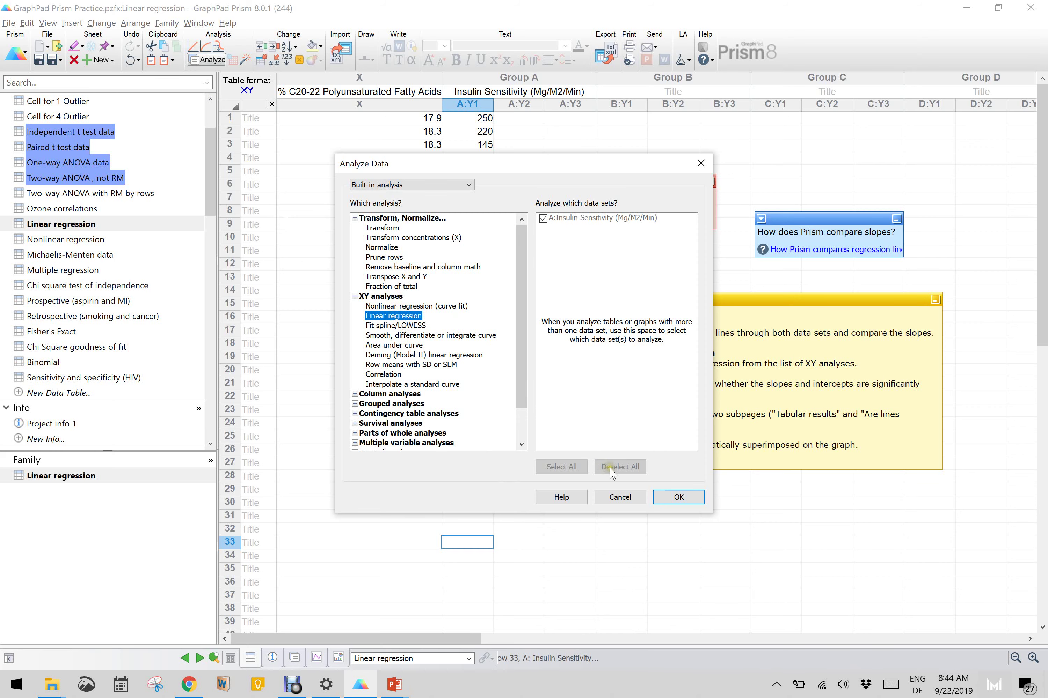
pyautogui.click(690, 497)
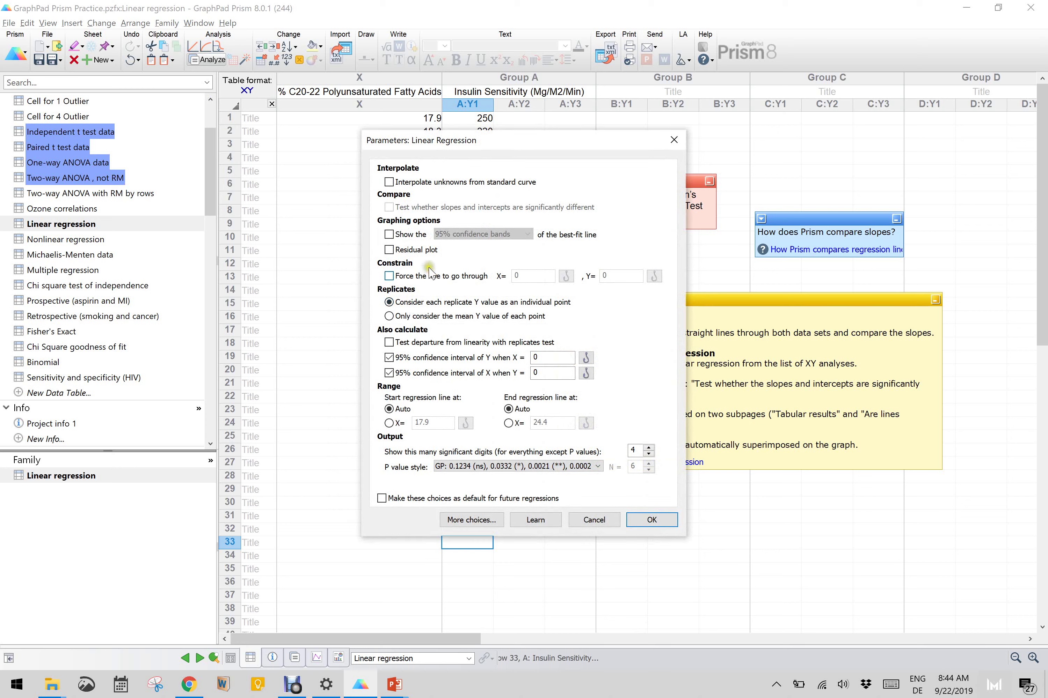
pyautogui.click(394, 236)
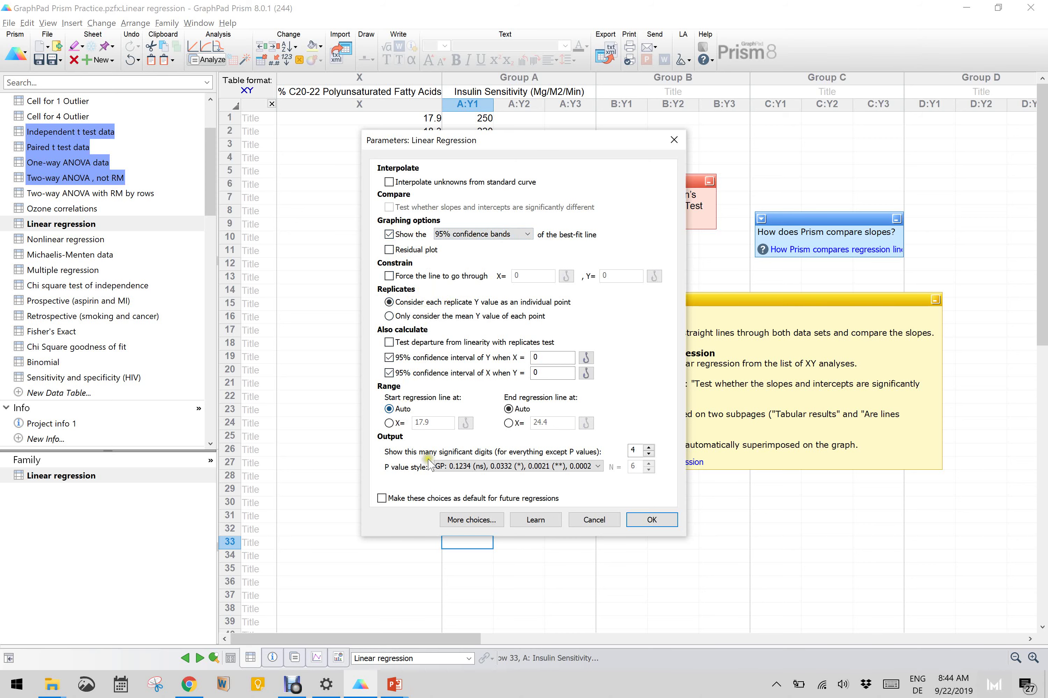
pyautogui.click(663, 521)
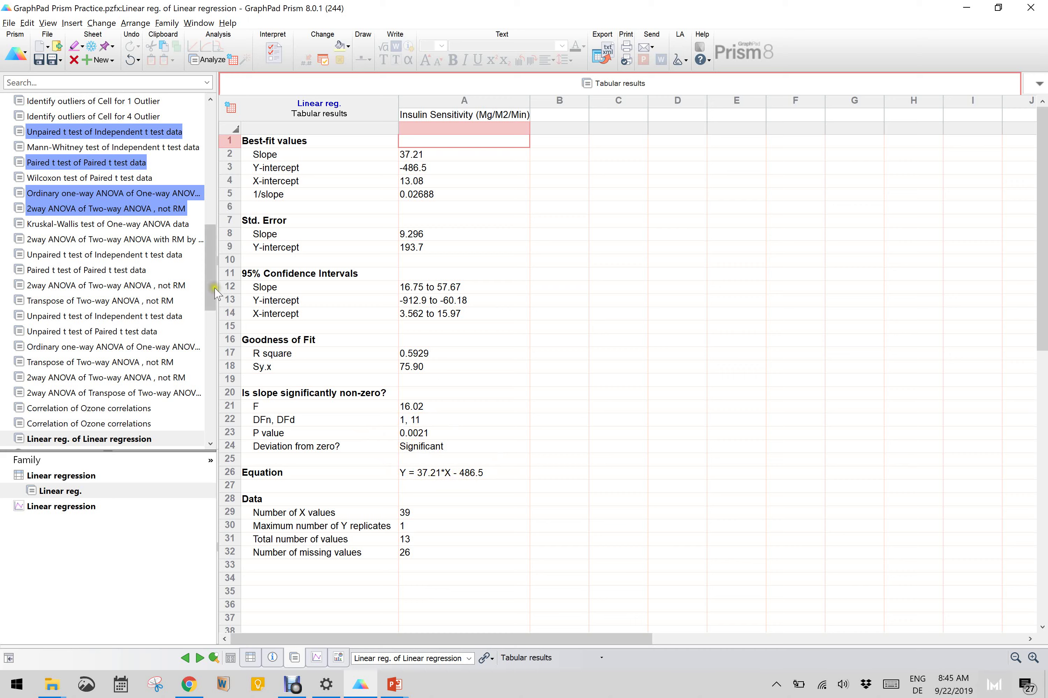
# Step: Change the Linear regression graph from bars to the XY points with error bars type, plotting mean and error with SD
pyautogui.moveTo(212, 291); pyautogui.dragTo(211, 428)
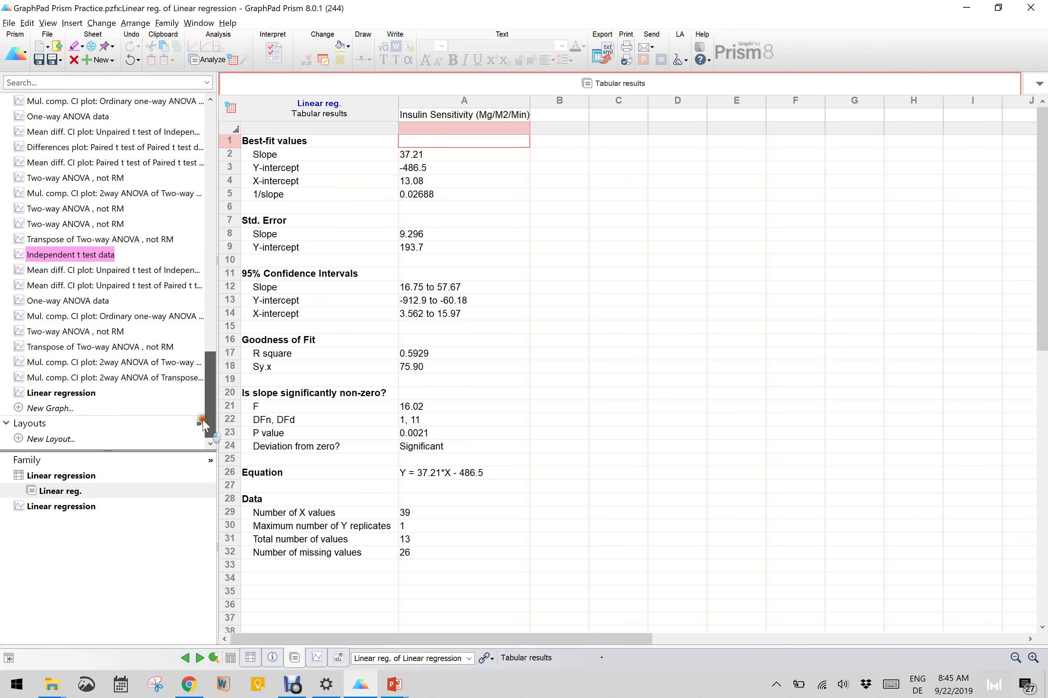
pyautogui.click(76, 394)
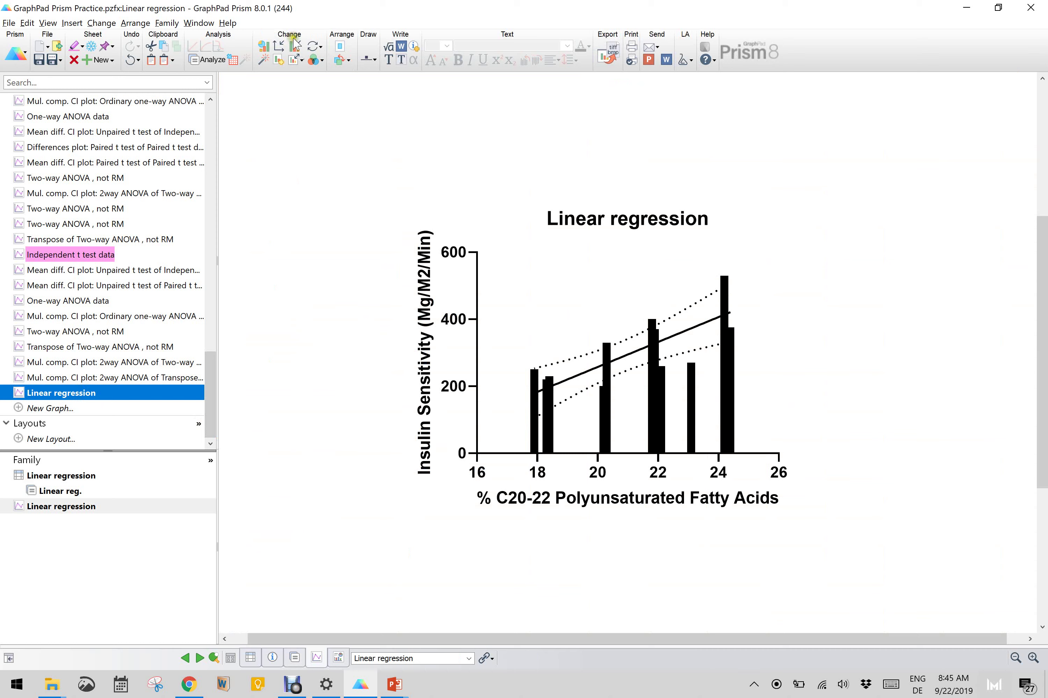
pyautogui.click(296, 51)
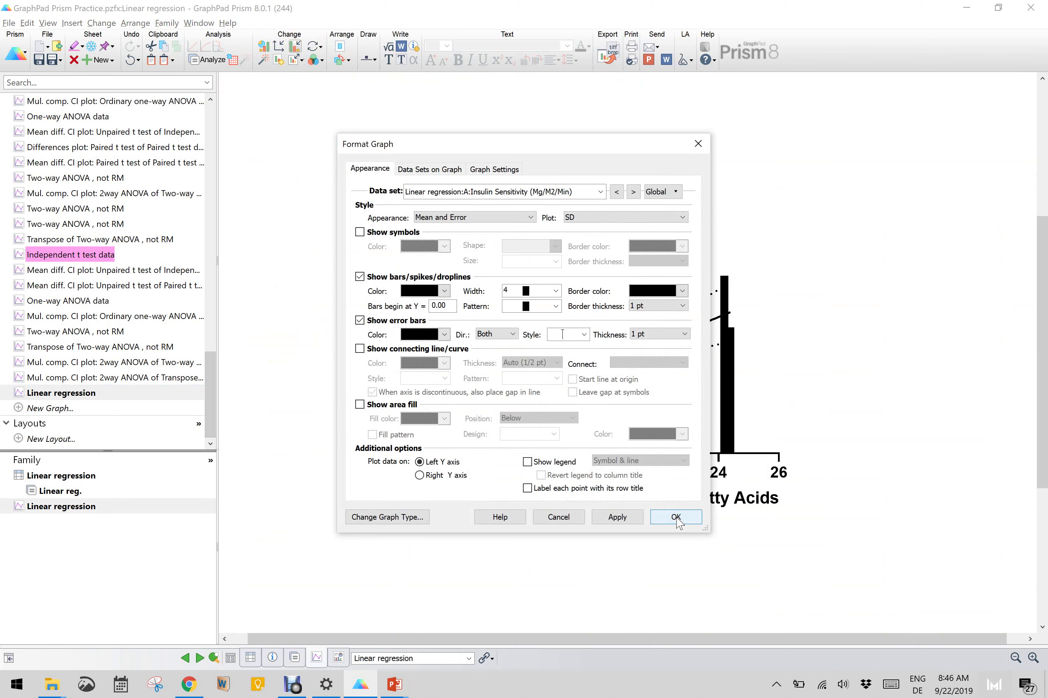
pyautogui.click(695, 141)
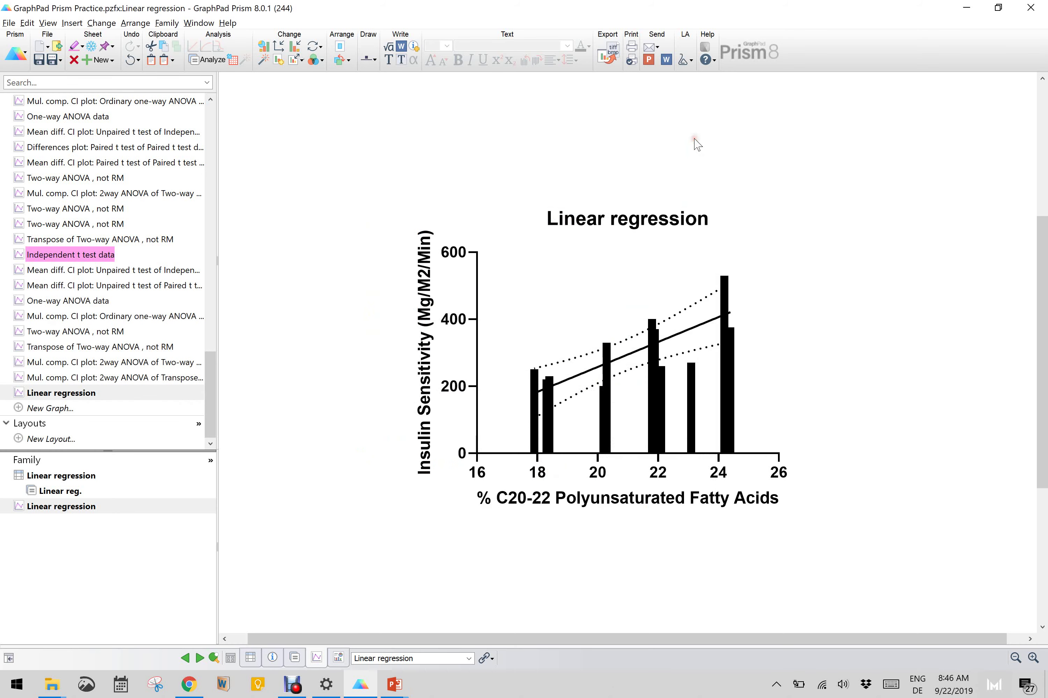
pyautogui.click(264, 46)
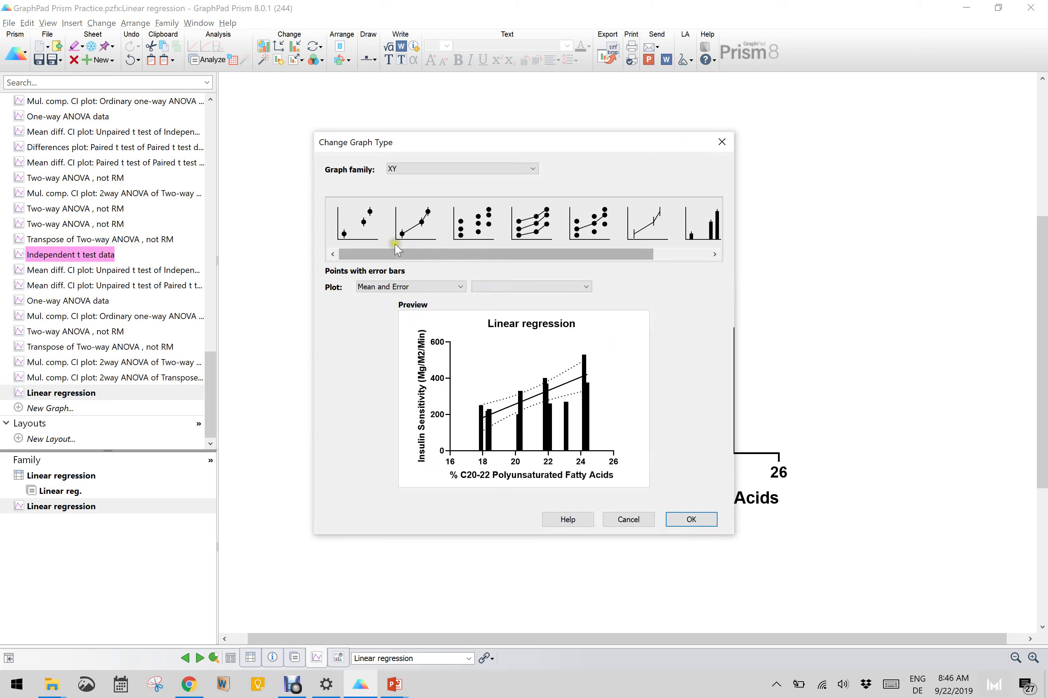
pyautogui.click(374, 233)
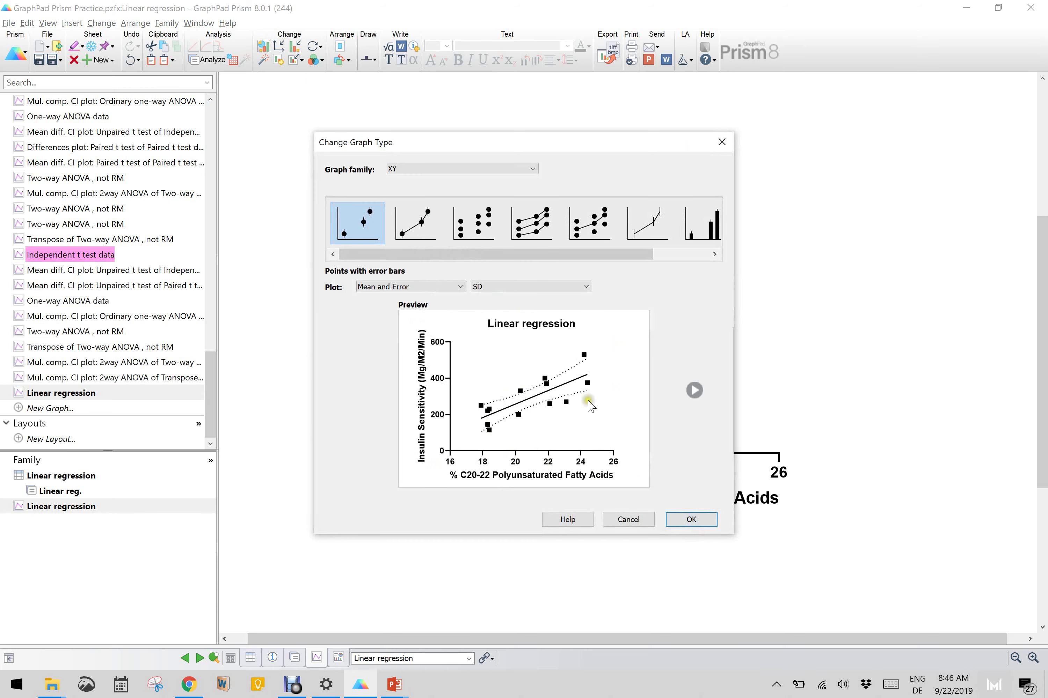
pyautogui.click(692, 519)
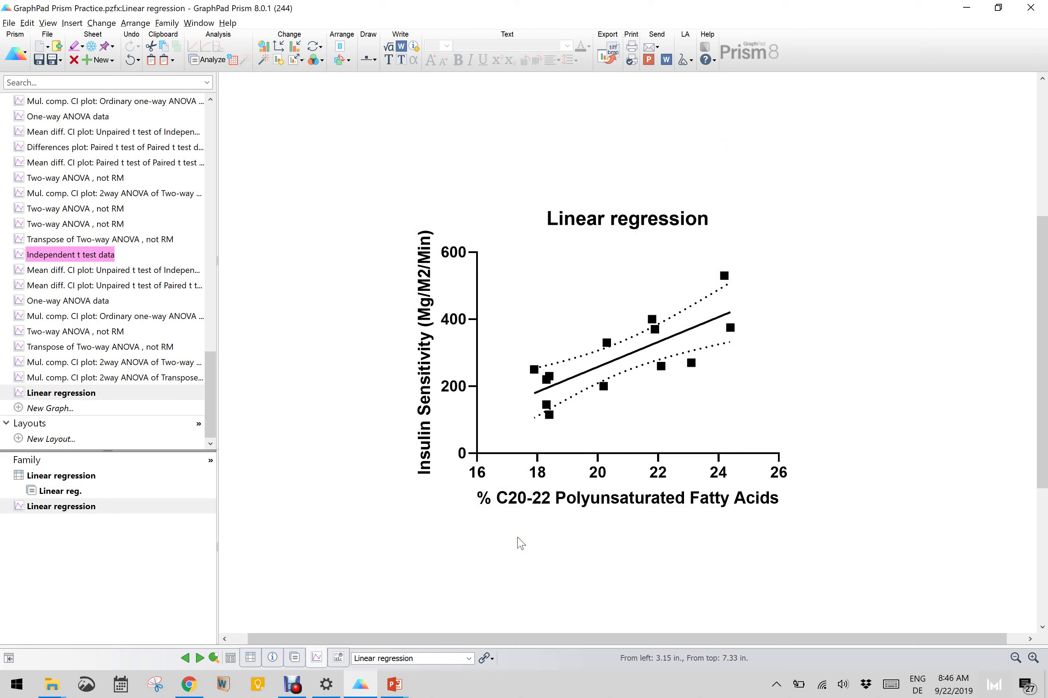
# Step: Analyze the Linear regression table again on a new results sheet with 95% confidence bands and a residual plot, and open the residual plot graph
pyautogui.click(212, 391)
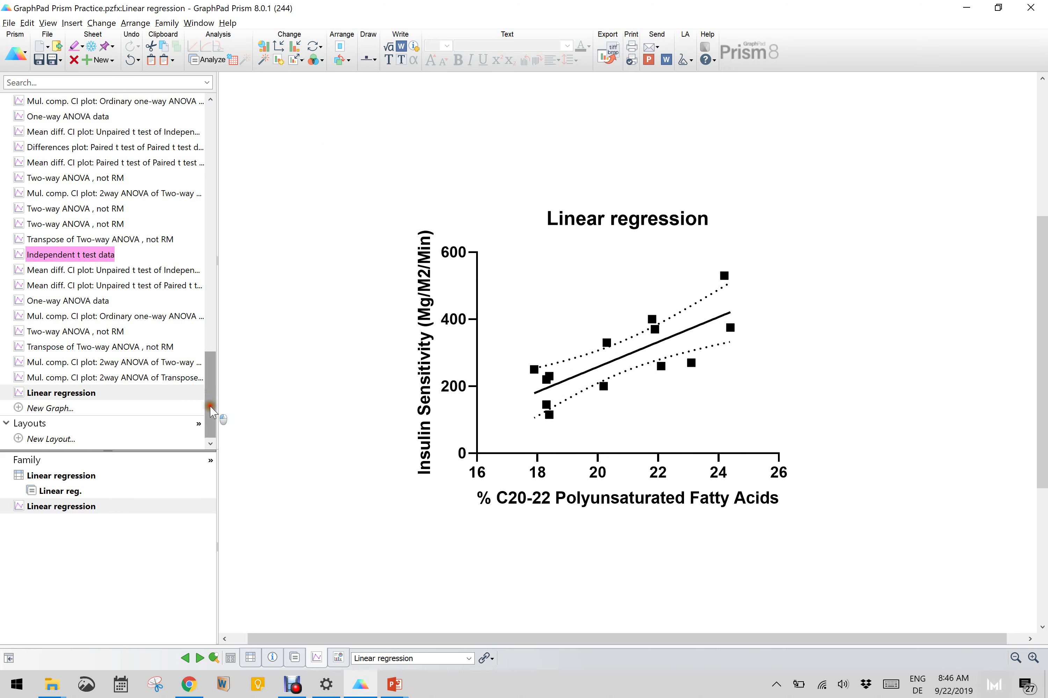
pyautogui.moveTo(212, 393); pyautogui.dragTo(219, 129)
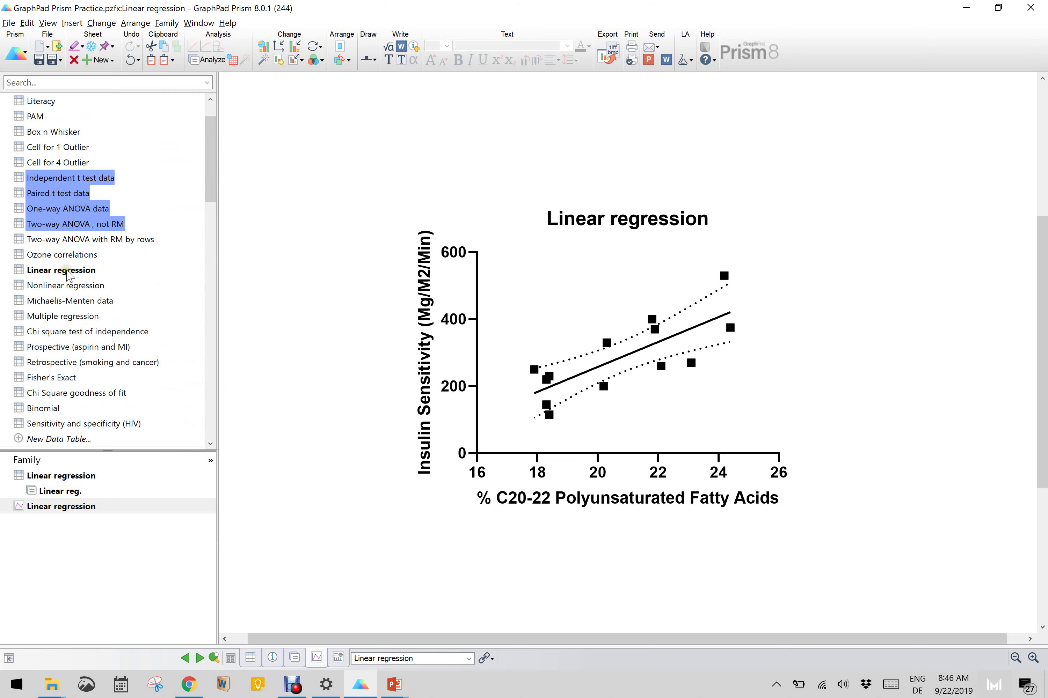
pyautogui.click(67, 272)
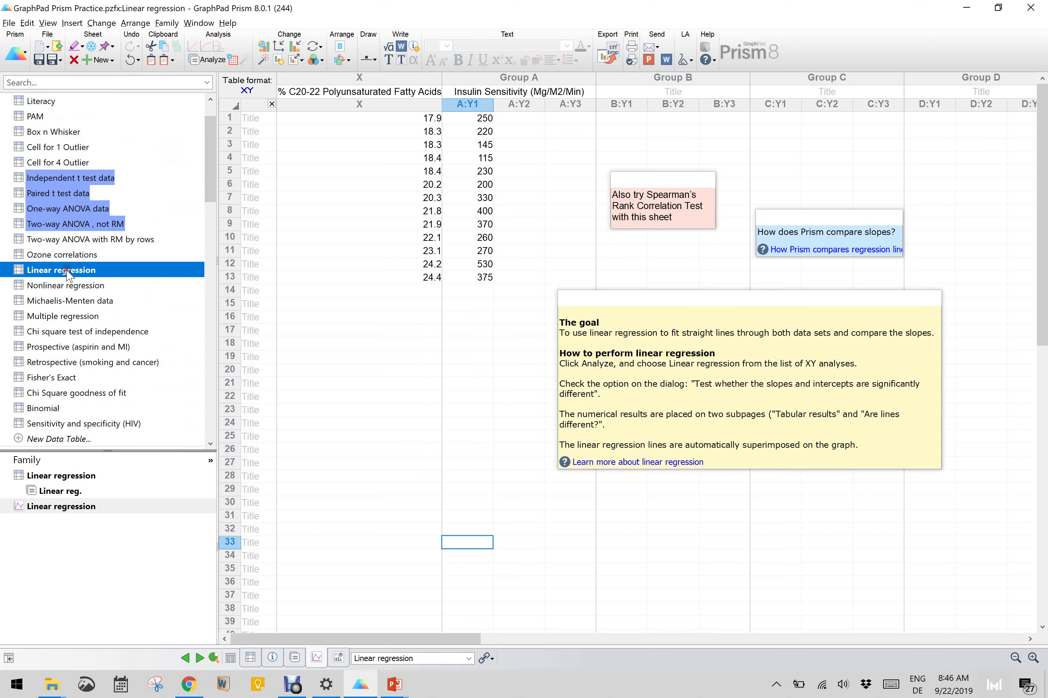
pyautogui.click(211, 60)
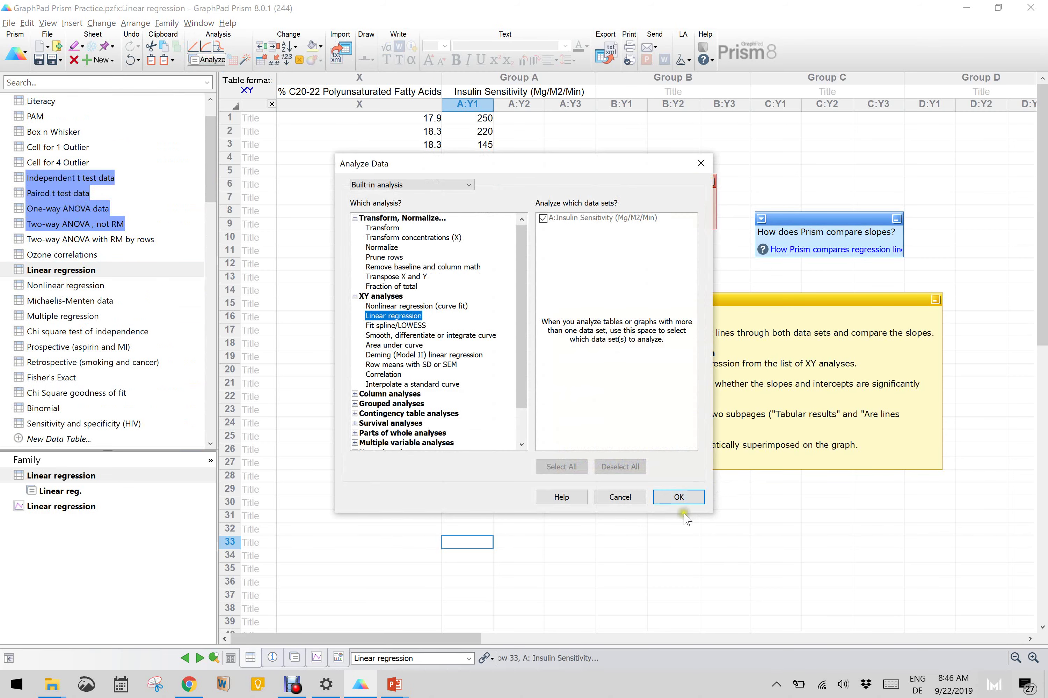
pyautogui.click(678, 497)
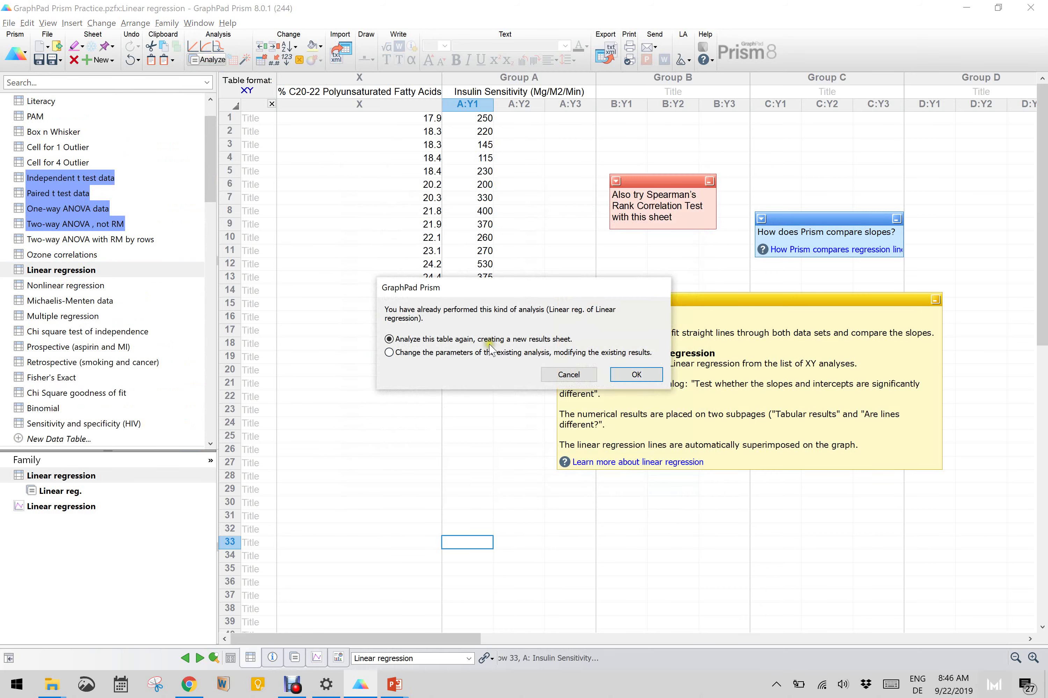
pyautogui.click(637, 376)
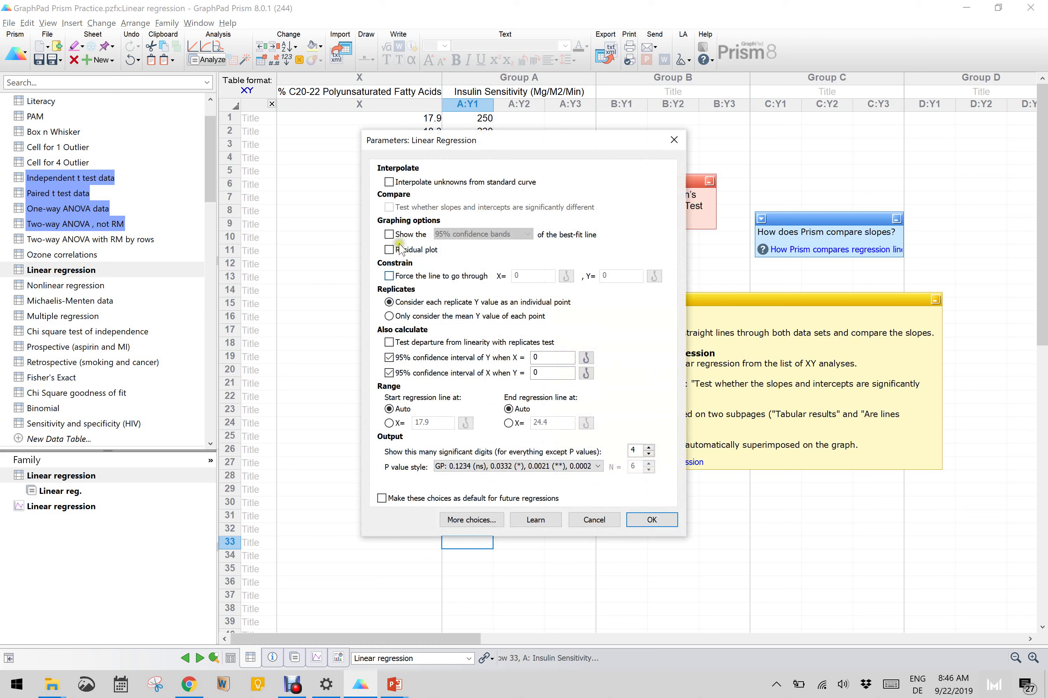
pyautogui.click(389, 234)
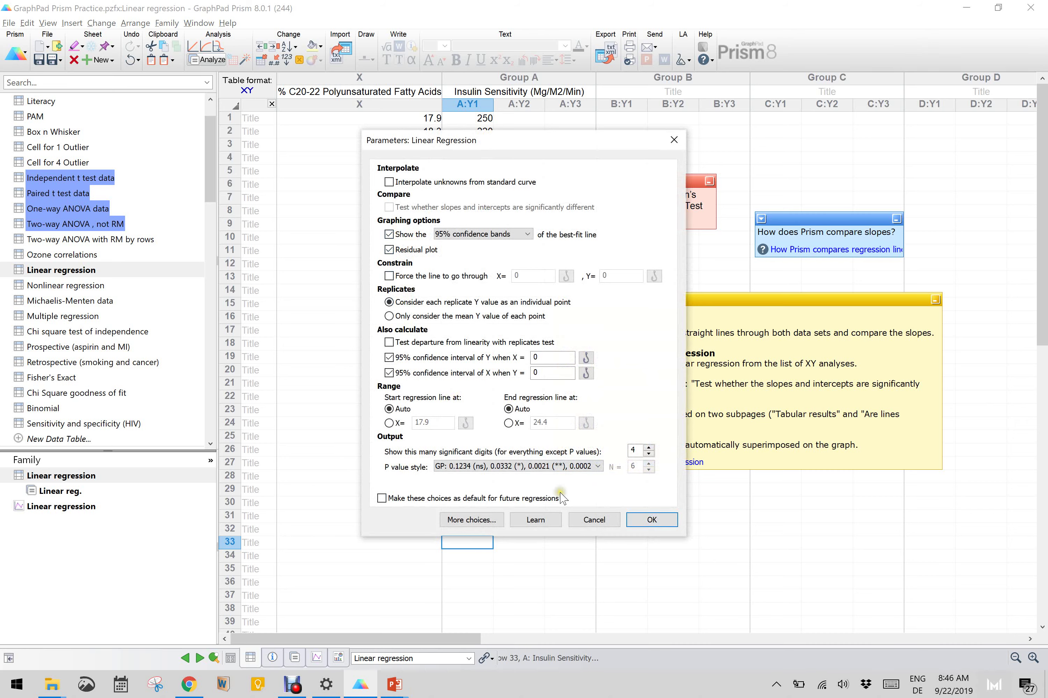
pyautogui.click(649, 520)
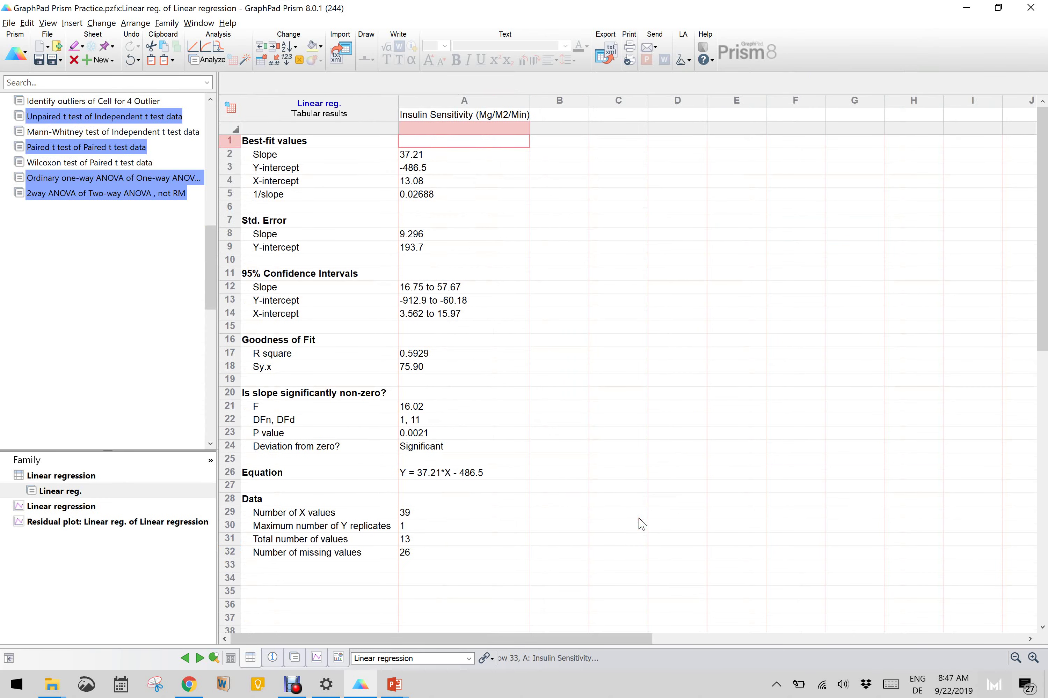
pyautogui.moveTo(211, 291); pyautogui.dragTo(212, 451)
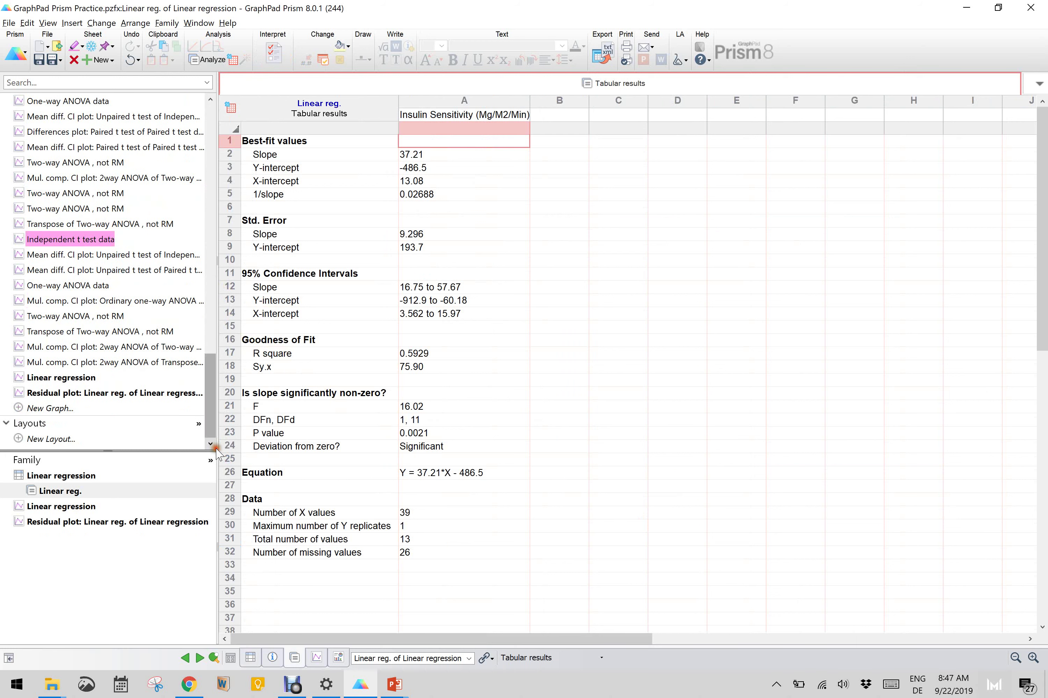
pyautogui.click(90, 394)
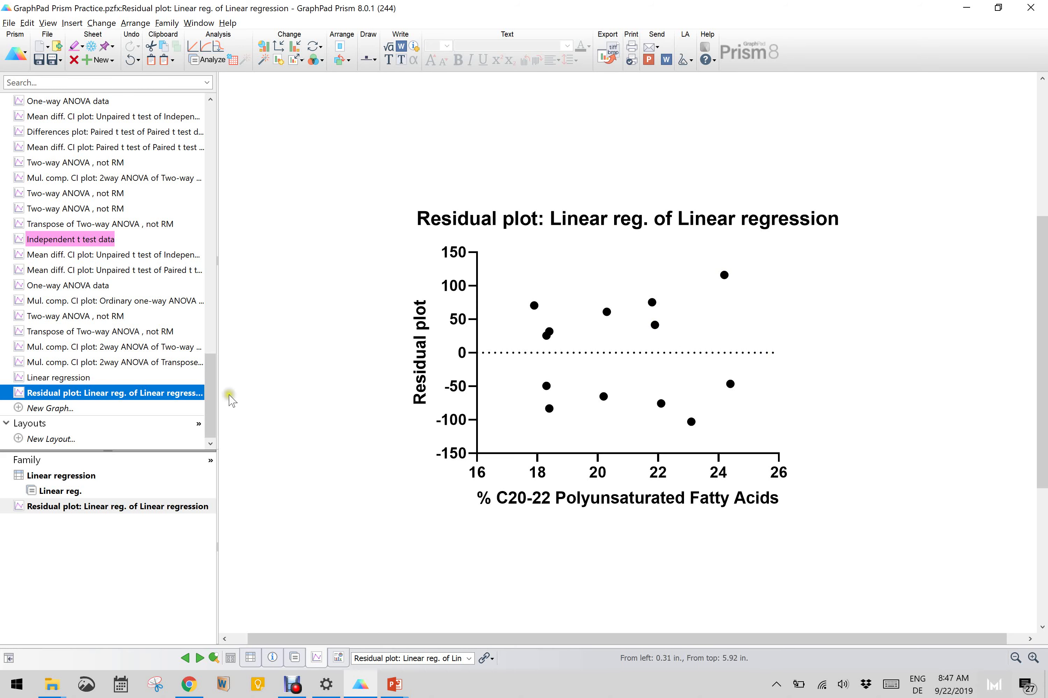
# Step: Fit the Nonlinear regression table with the dose-response stimulation equation log(agonist) vs. response (three parameters), and open the fitted curve's graph
pyautogui.moveTo(211, 388); pyautogui.dragTo(216, 158)
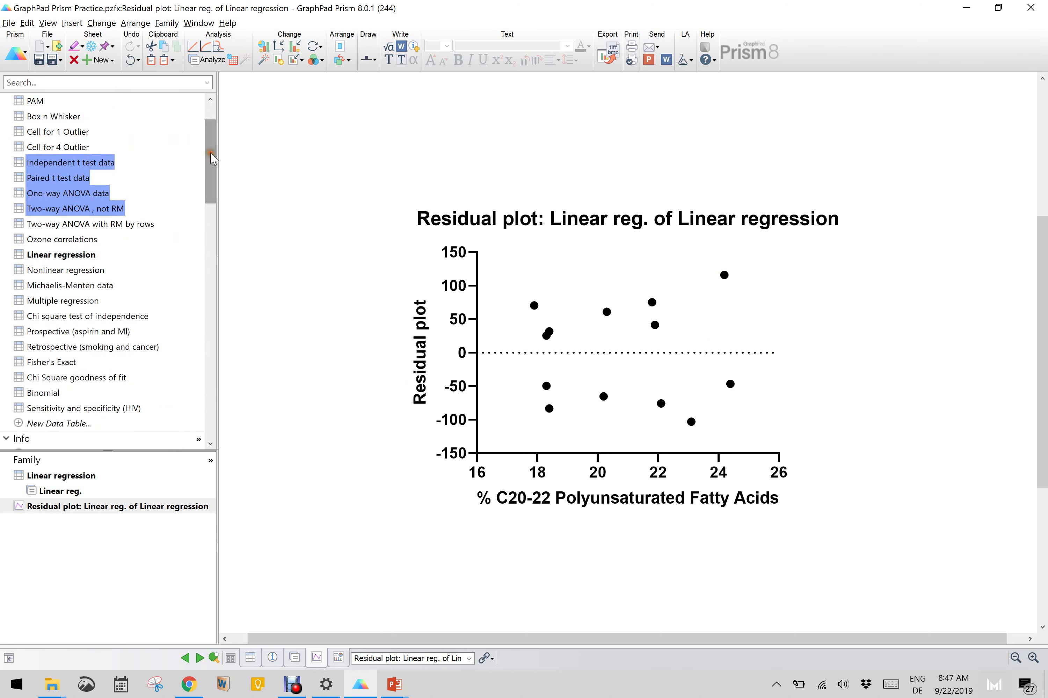
pyautogui.click(71, 269)
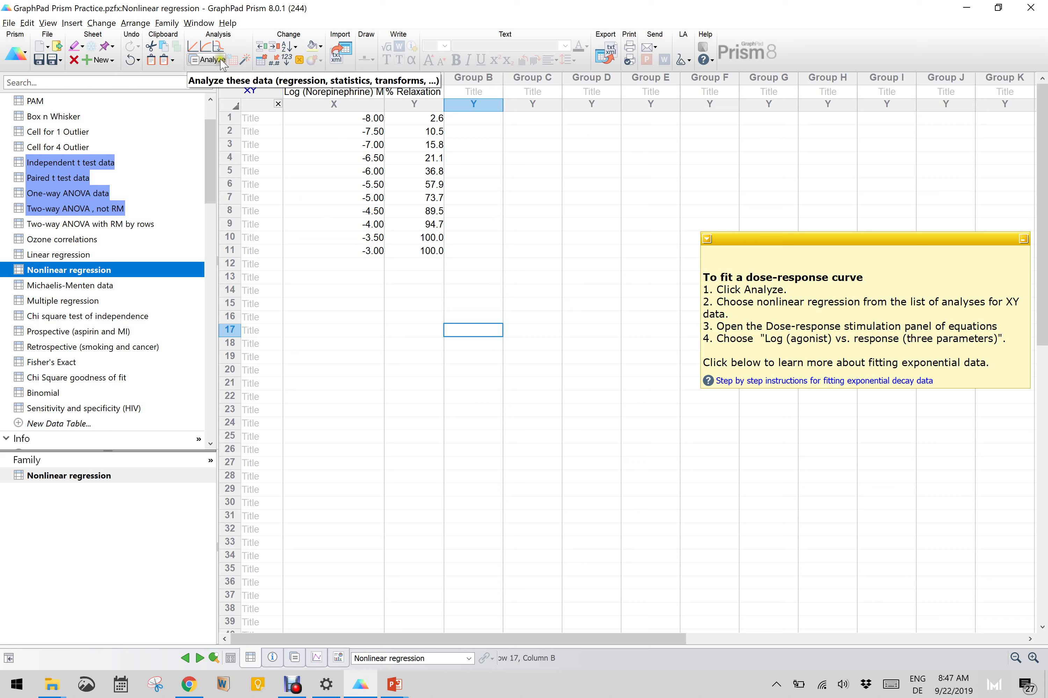
pyautogui.click(207, 60)
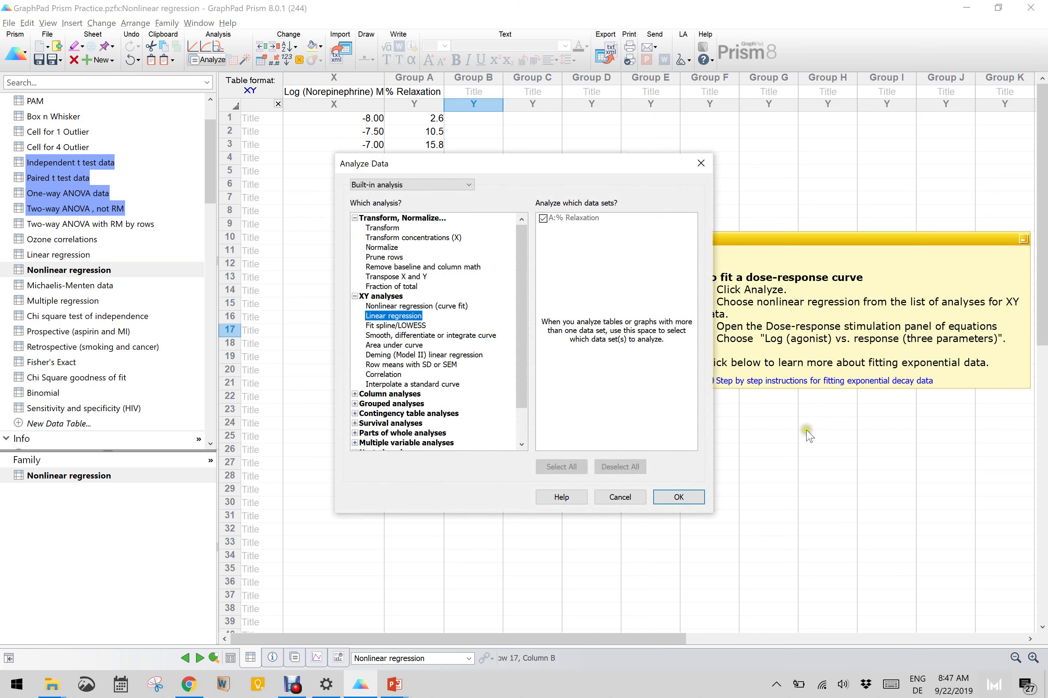
pyautogui.click(412, 307)
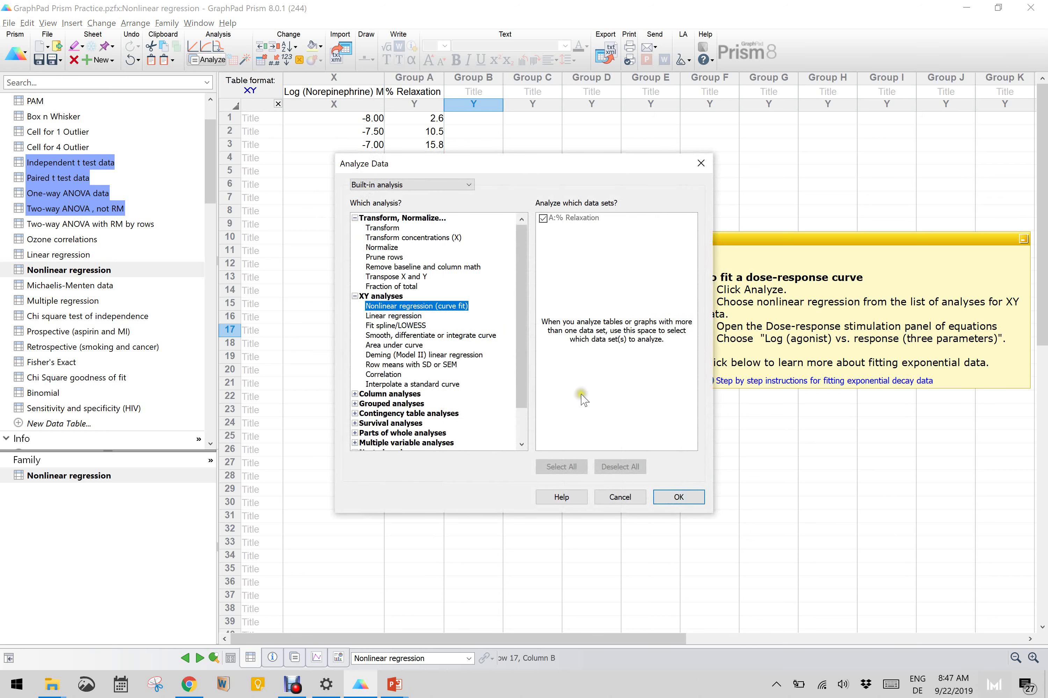
pyautogui.click(672, 495)
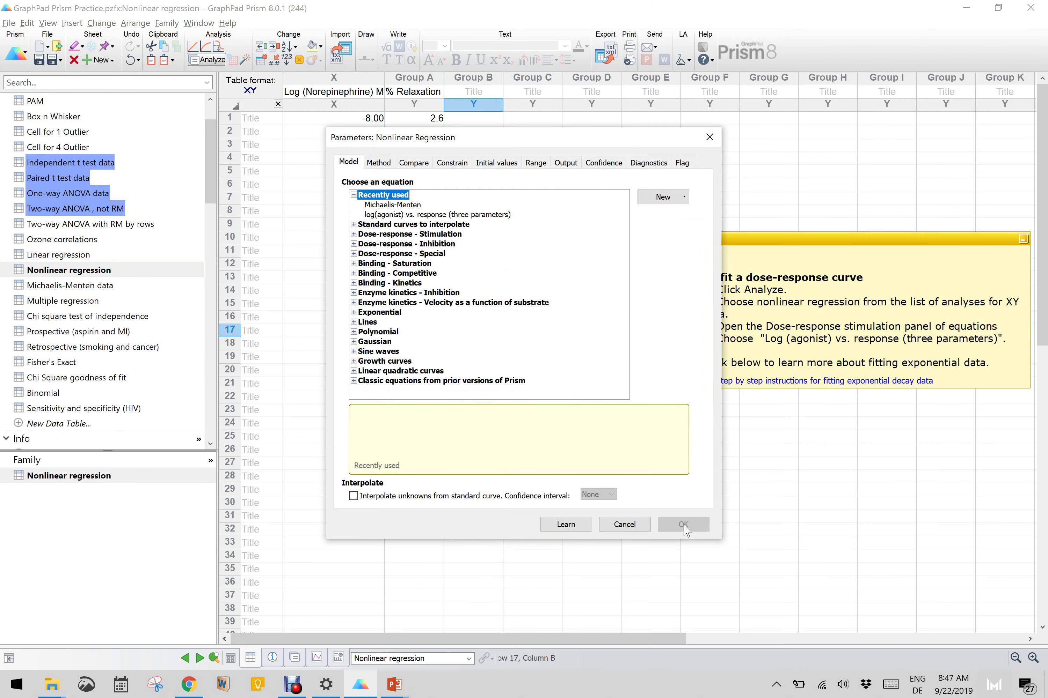
pyautogui.click(353, 234)
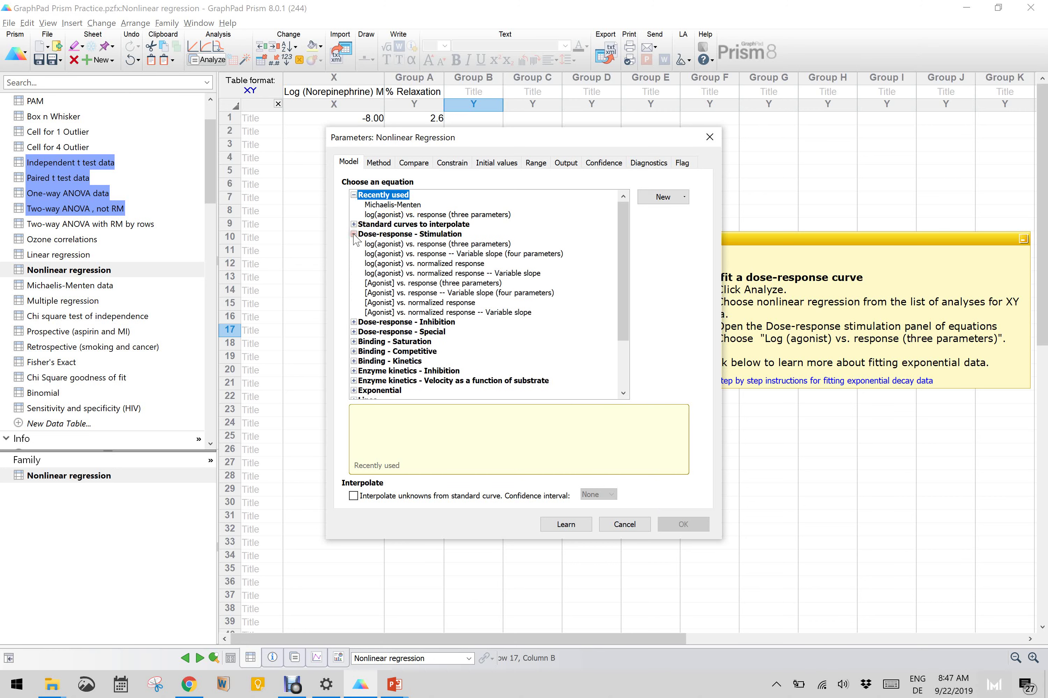
pyautogui.click(441, 245)
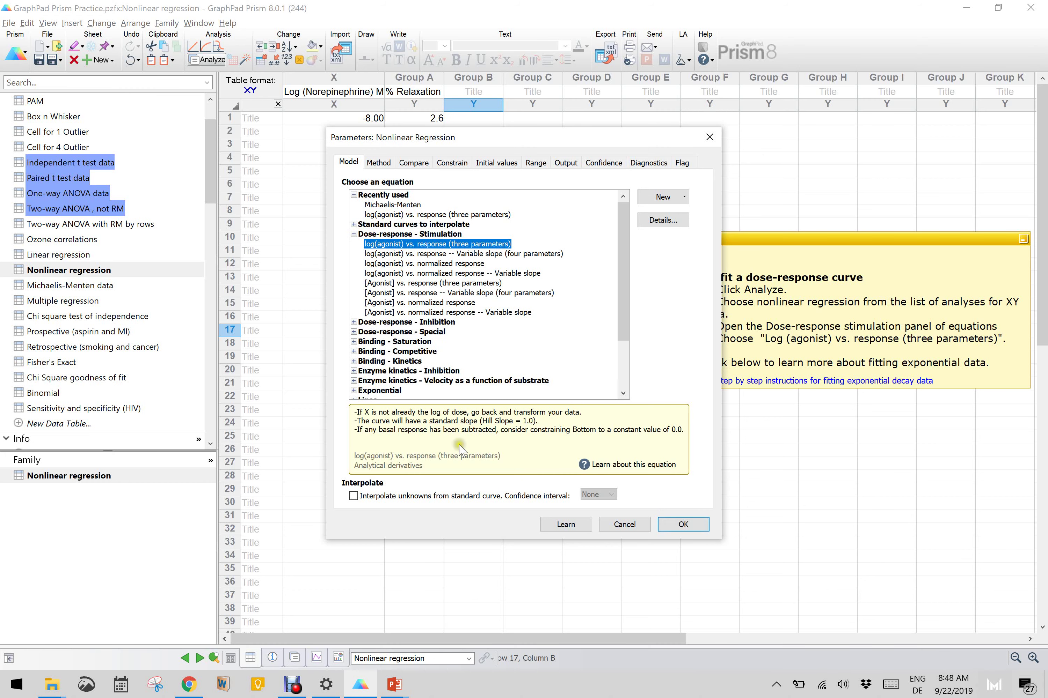
pyautogui.click(676, 525)
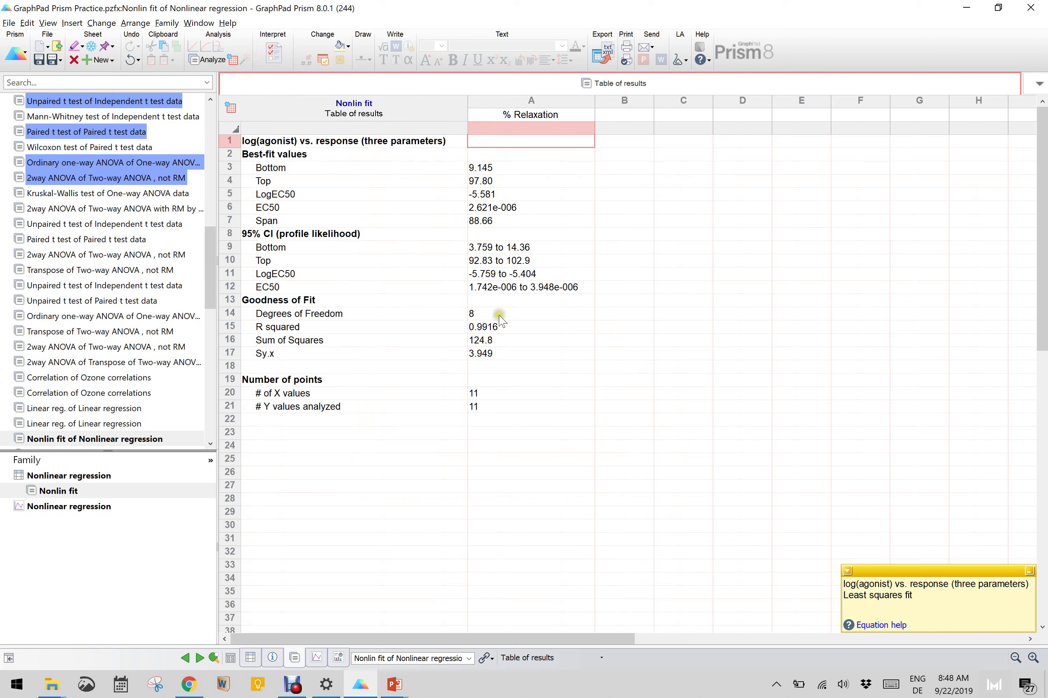
pyautogui.moveTo(209, 266); pyautogui.dragTo(189, 413)
pyautogui.click(102, 396)
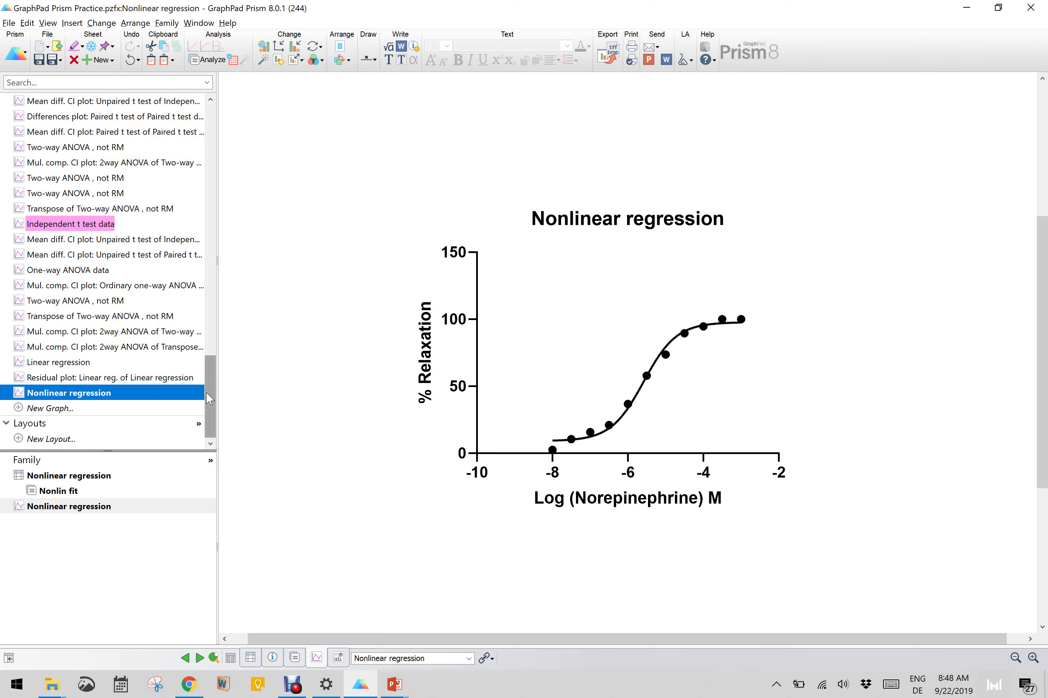
# Step: Fit the Michaelis-Menten data table by nonlinear regression with the Michaelis-Menten enzyme kinetics equation, and open its graph
pyautogui.moveTo(206, 392); pyautogui.dragTo(208, 157)
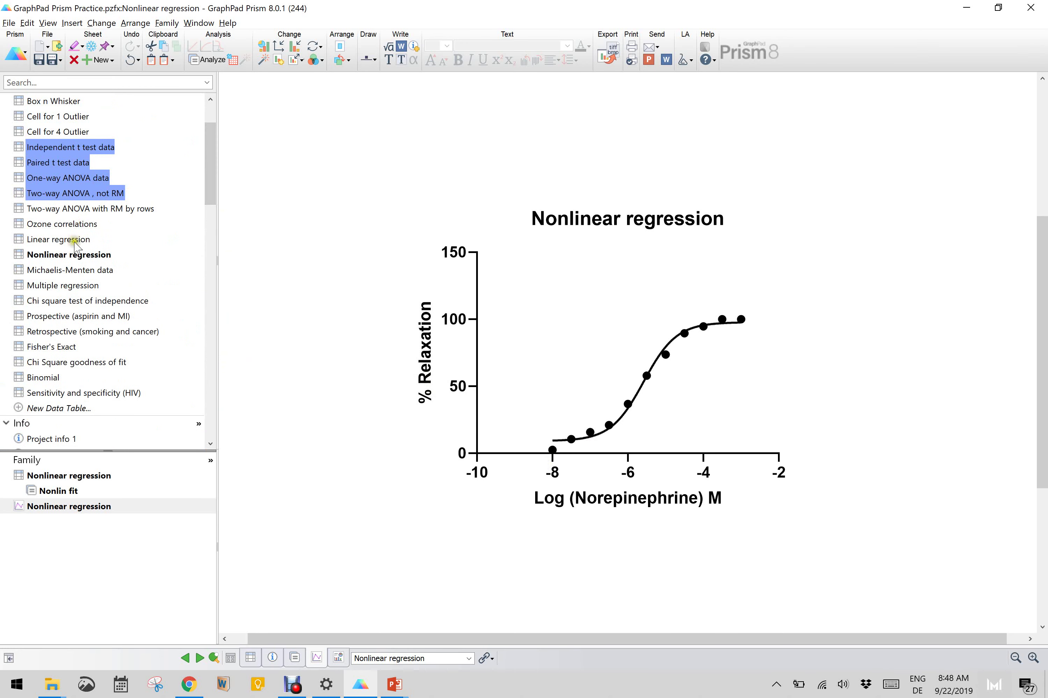
pyautogui.click(71, 270)
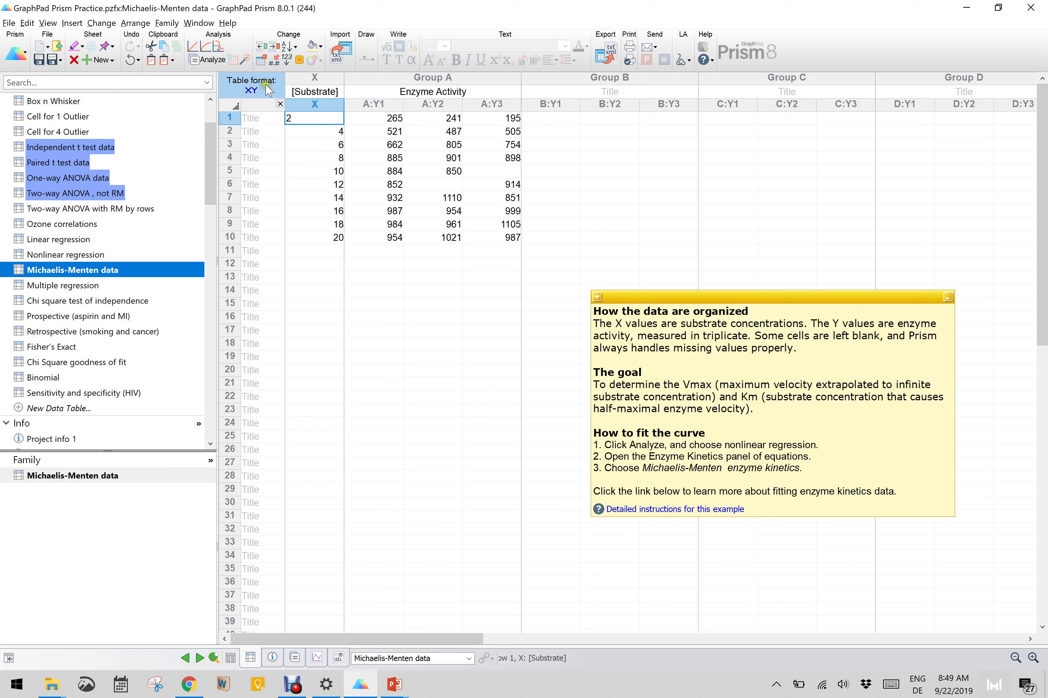
pyautogui.click(208, 61)
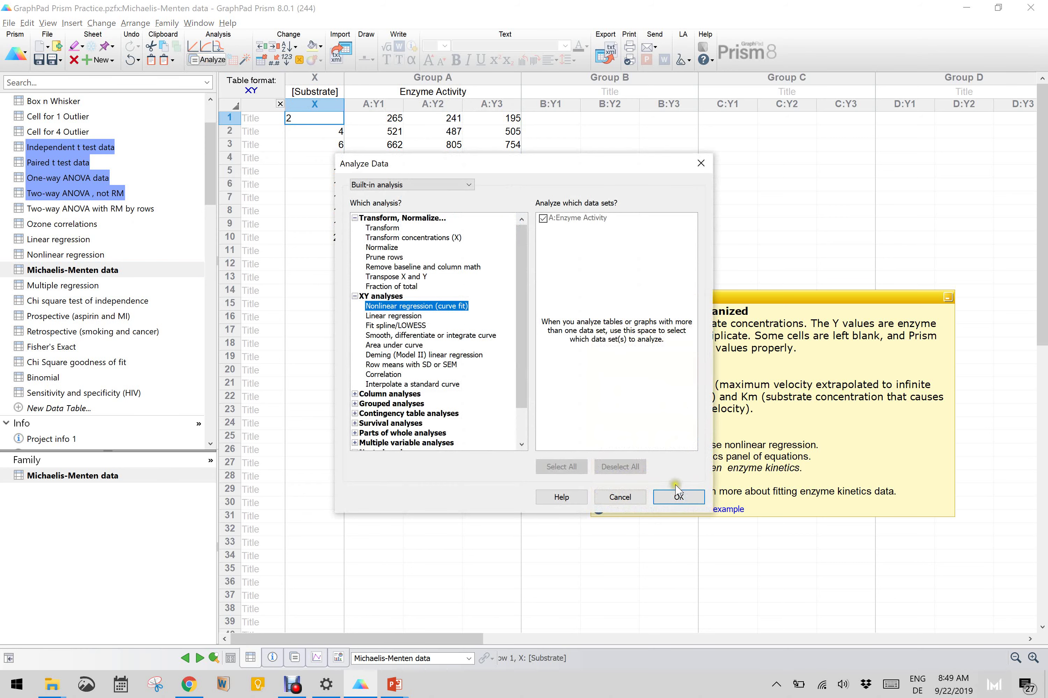
pyautogui.click(678, 497)
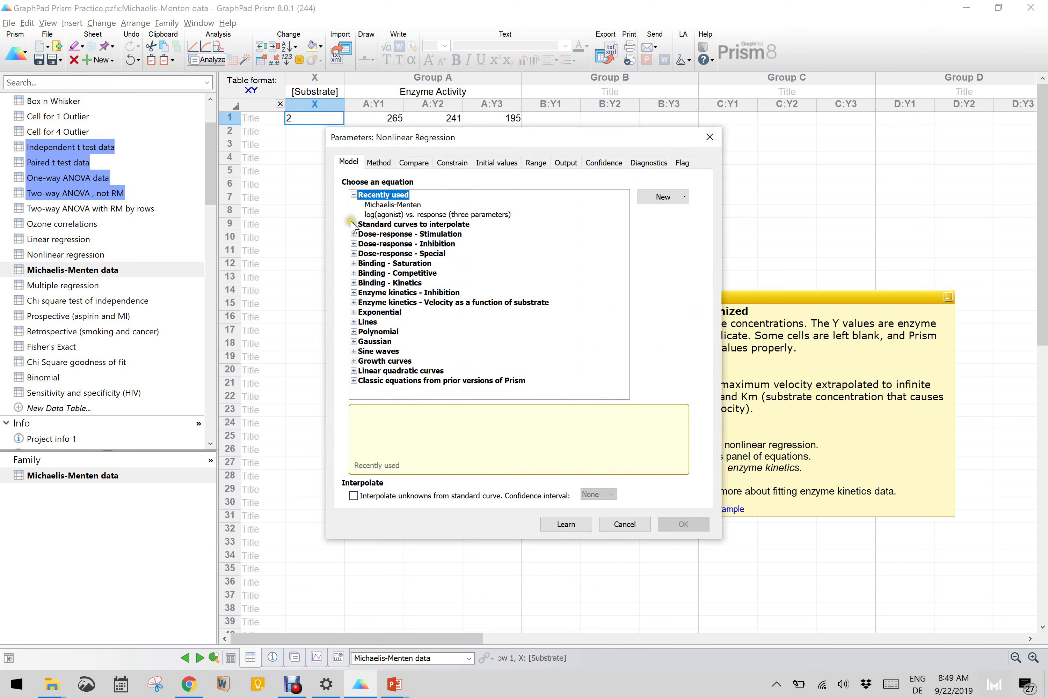
pyautogui.click(353, 303)
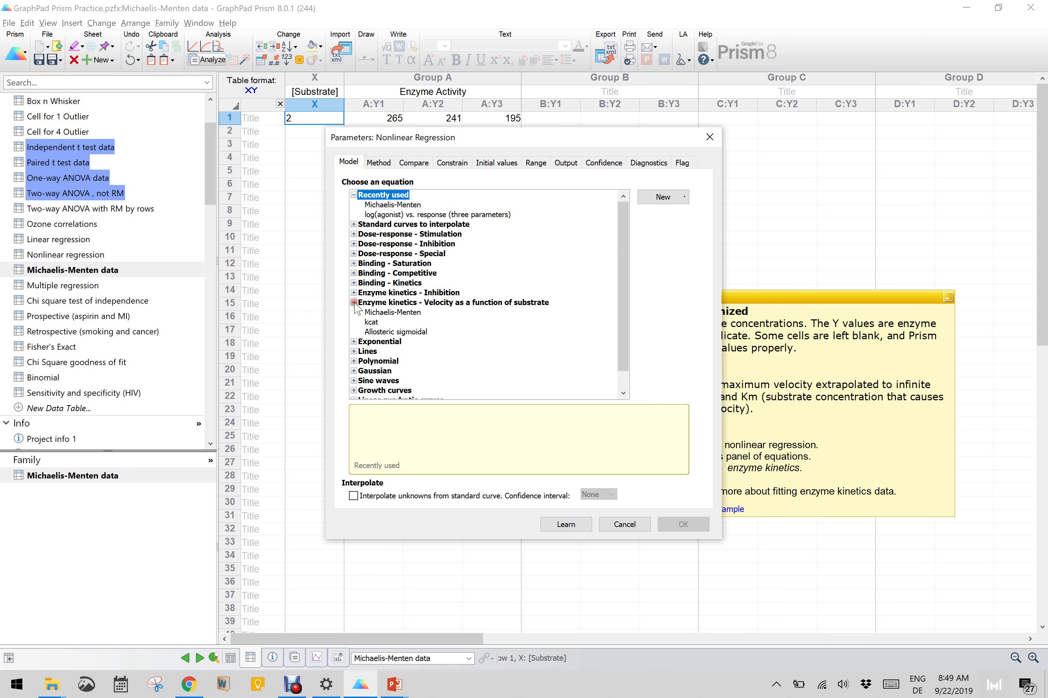
pyautogui.click(386, 313)
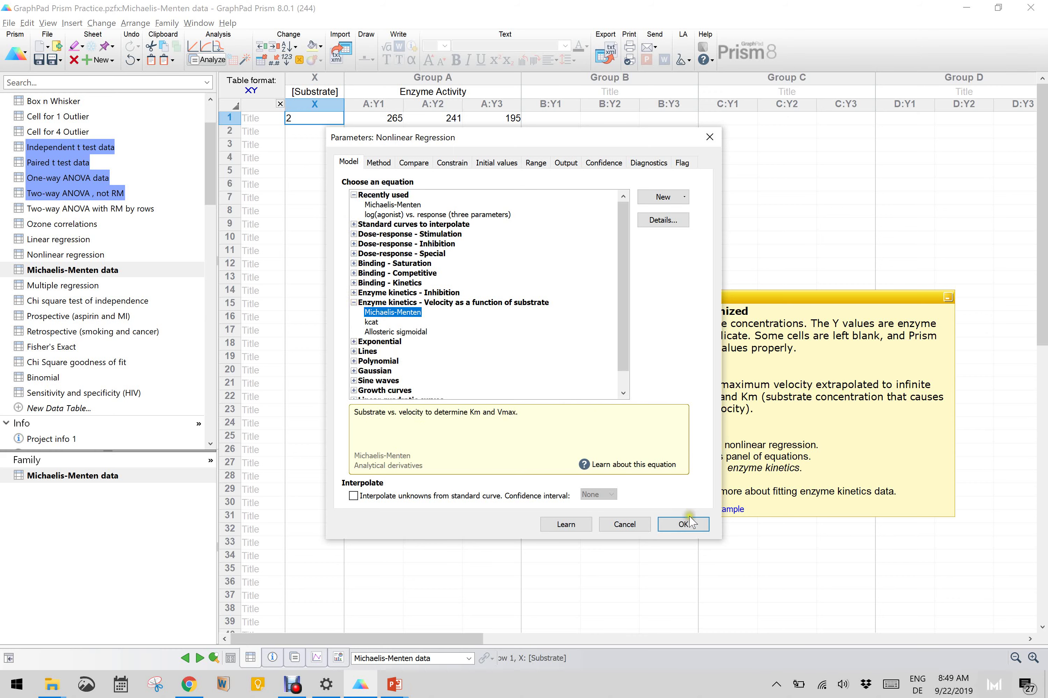
pyautogui.click(689, 528)
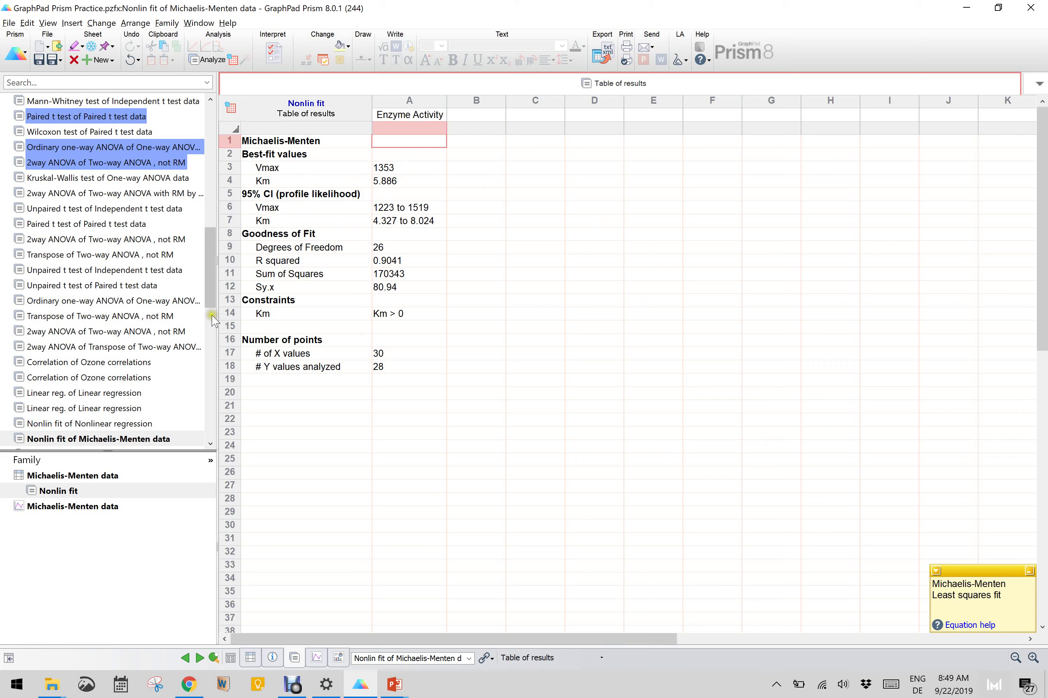
pyautogui.moveTo(211, 311); pyautogui.dragTo(209, 444)
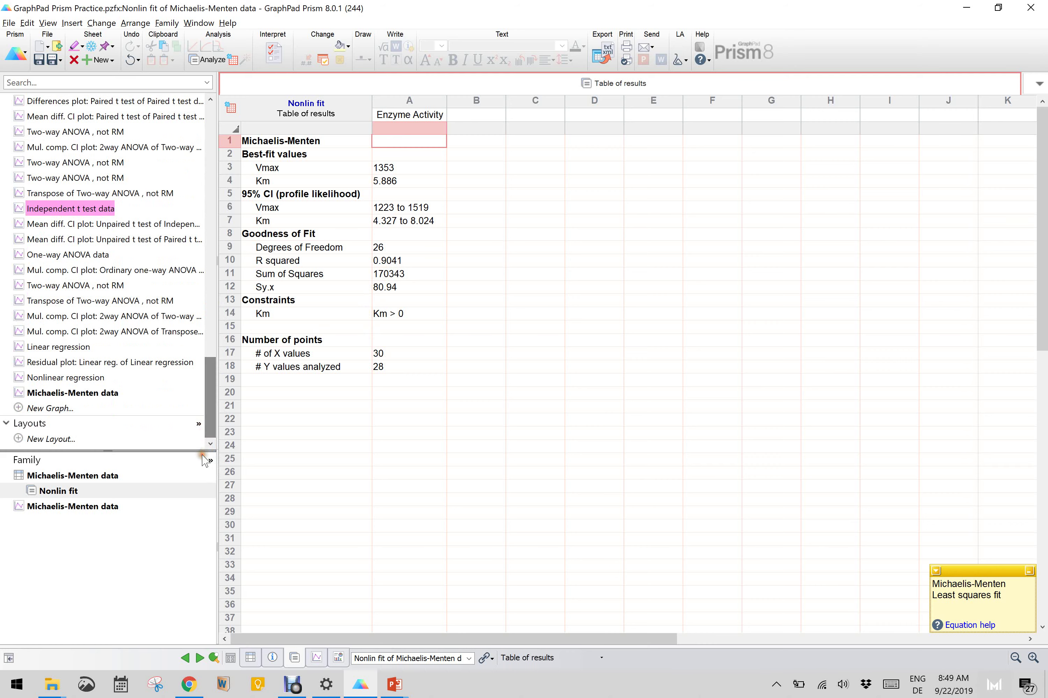
pyautogui.click(99, 393)
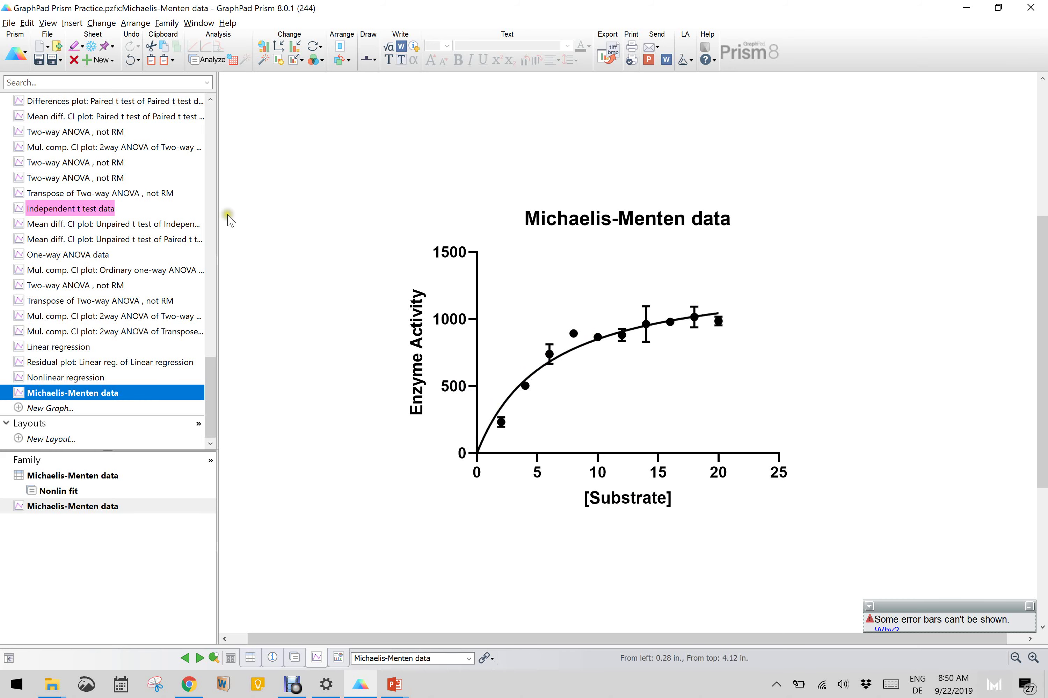
# Step: Open the Multiple regression data table and check the available table kinds in its format settings without changing them
pyautogui.moveTo(214, 387); pyautogui.dragTo(217, 151)
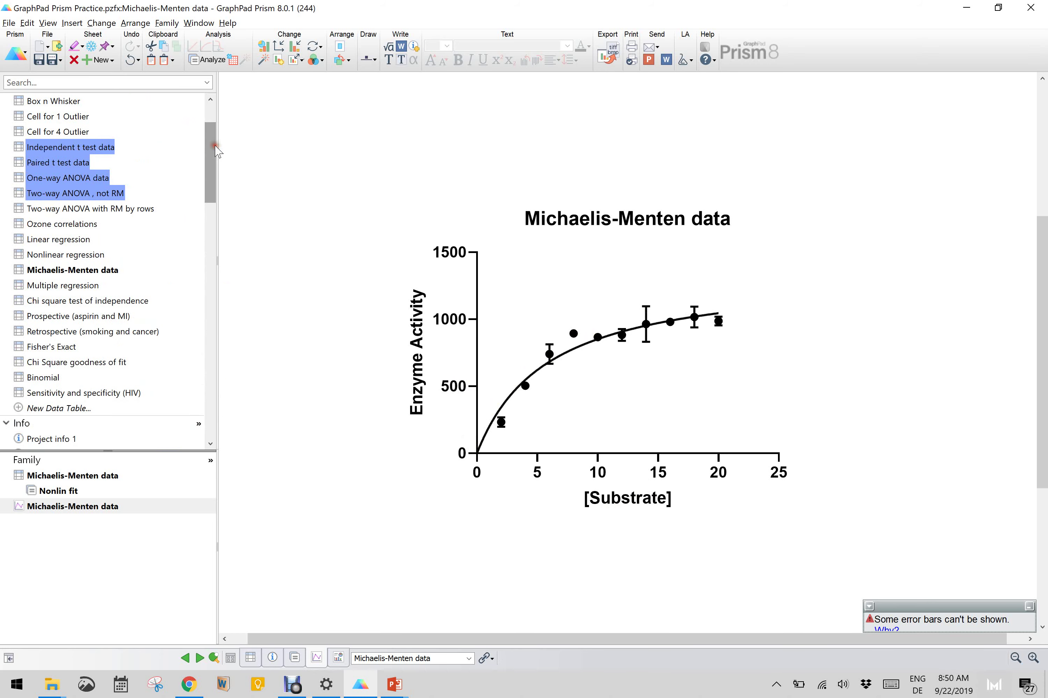
pyautogui.click(73, 286)
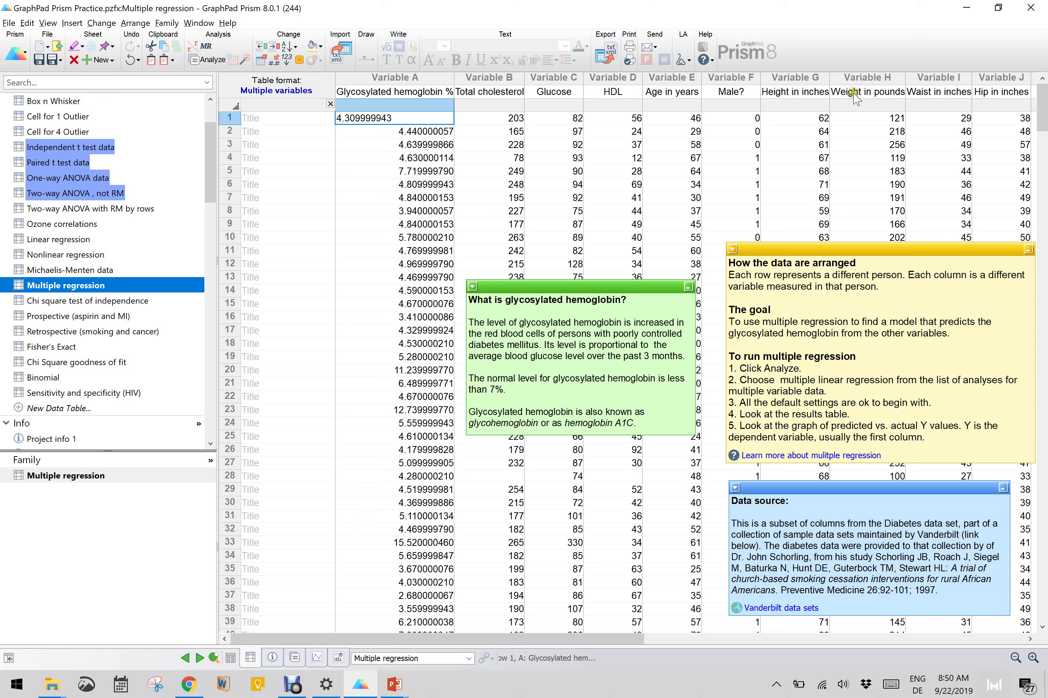
pyautogui.click(273, 93)
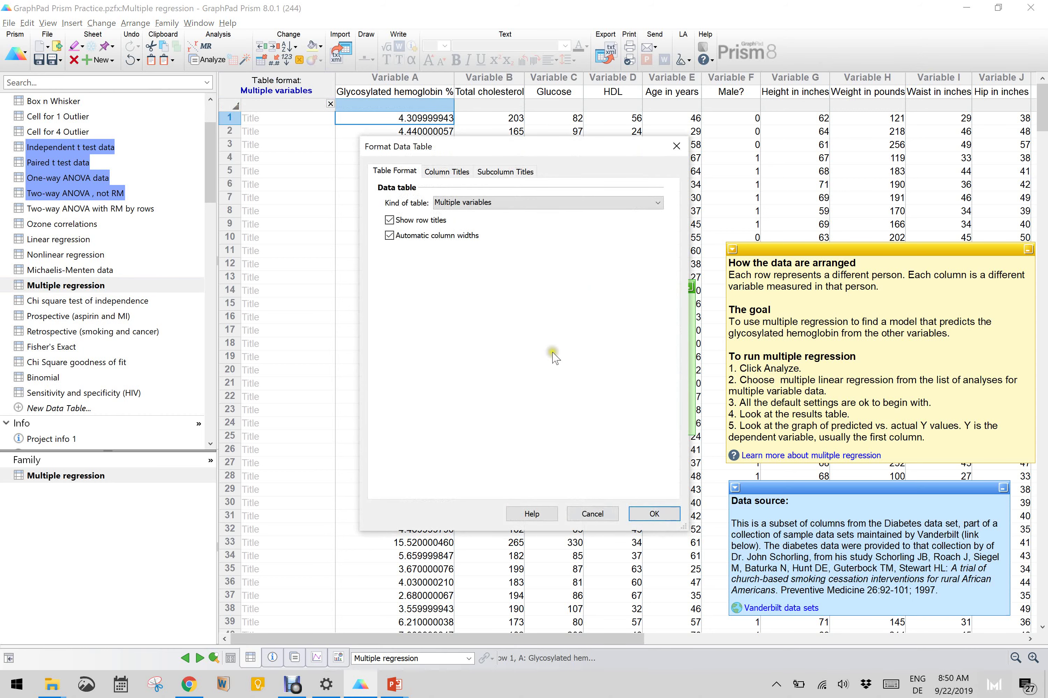
pyautogui.click(599, 202)
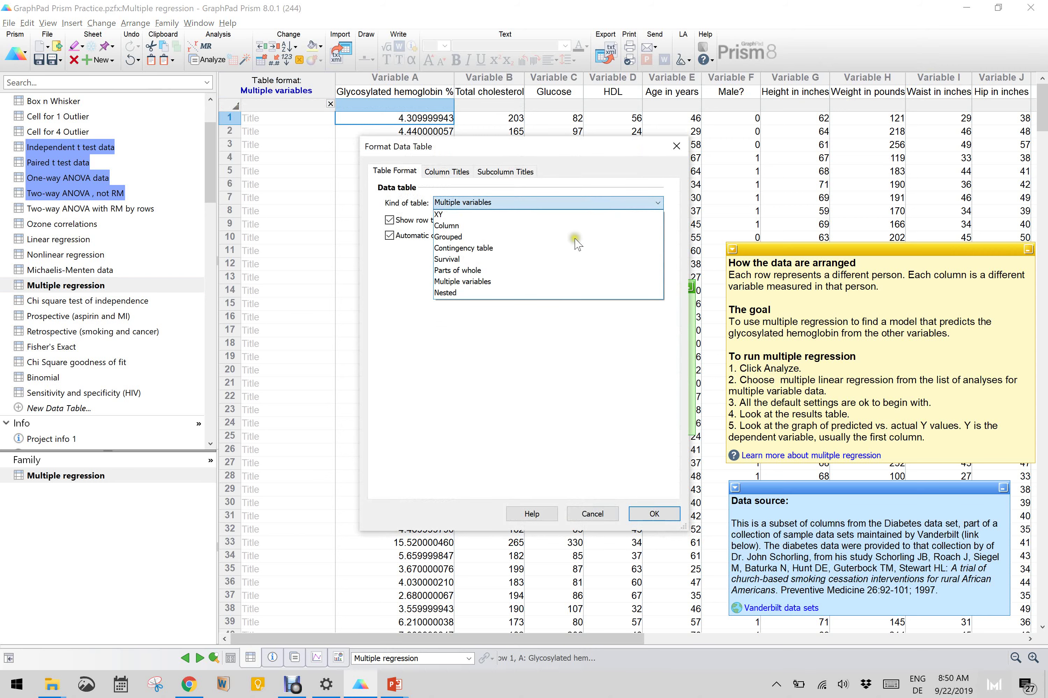
pyautogui.click(593, 515)
pyautogui.click(593, 515)
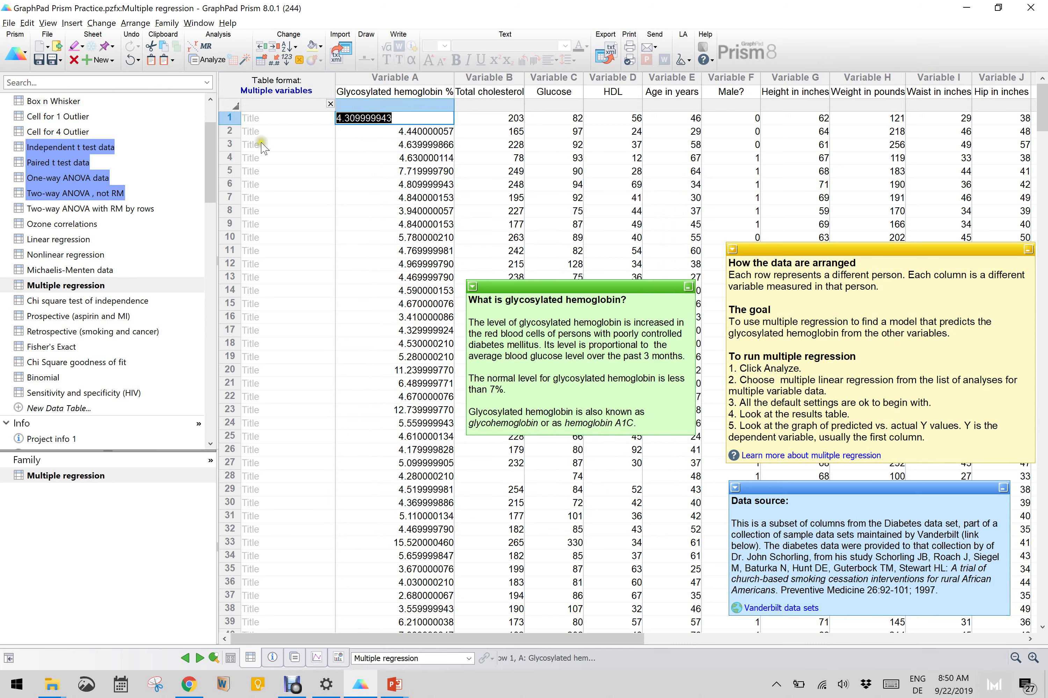
# Step: Run a least-squares multiple linear regression on all variables with Glycosylated hemoglobin % as dependent variable, reviewing the default comparison, weighting, diagnostics and residuals settings
pyautogui.click(195, 59)
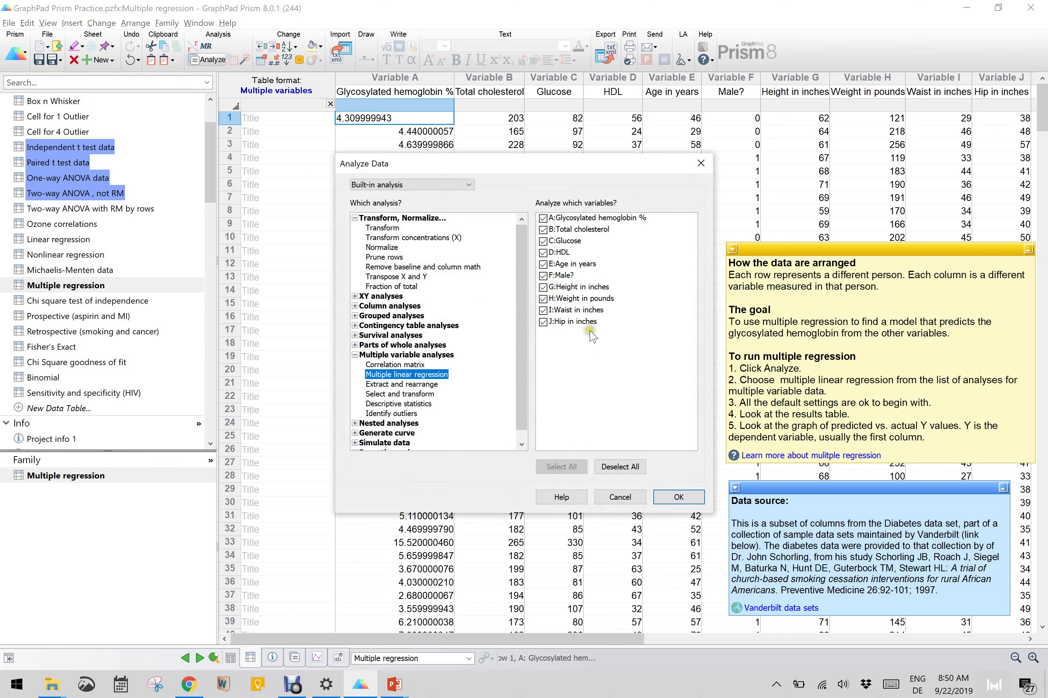
pyautogui.click(678, 497)
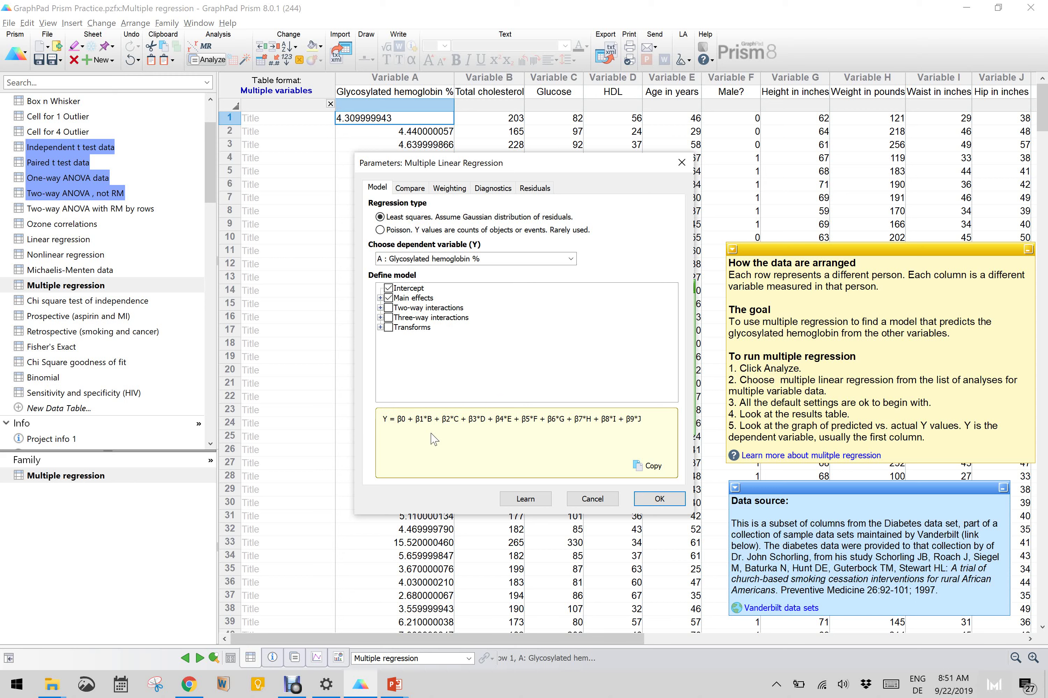
pyautogui.click(410, 188)
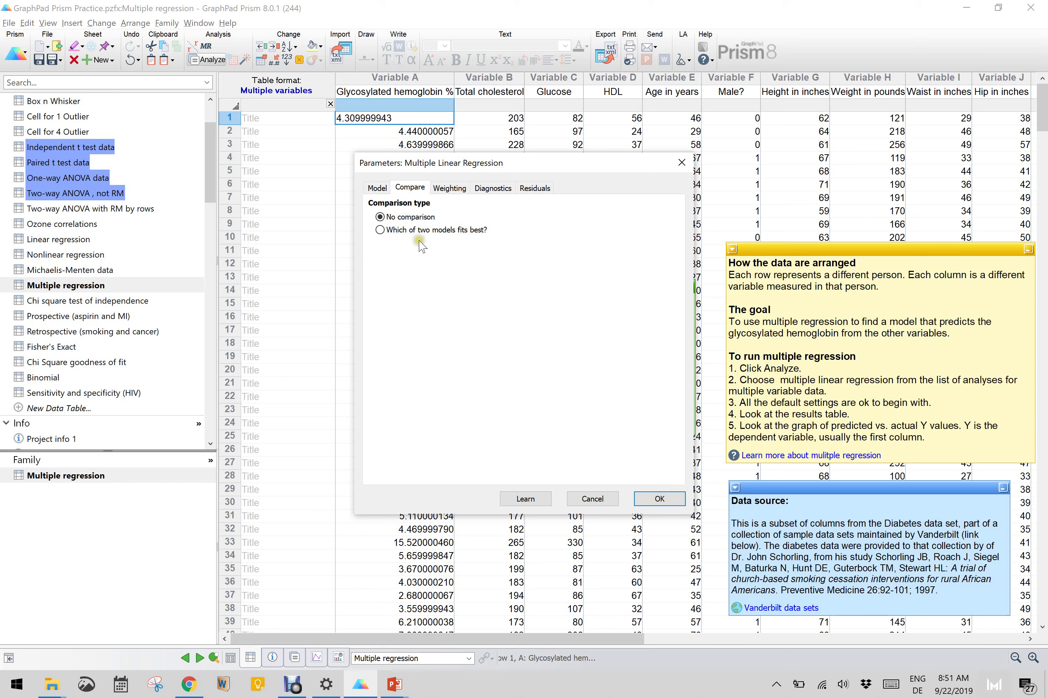
pyautogui.click(447, 189)
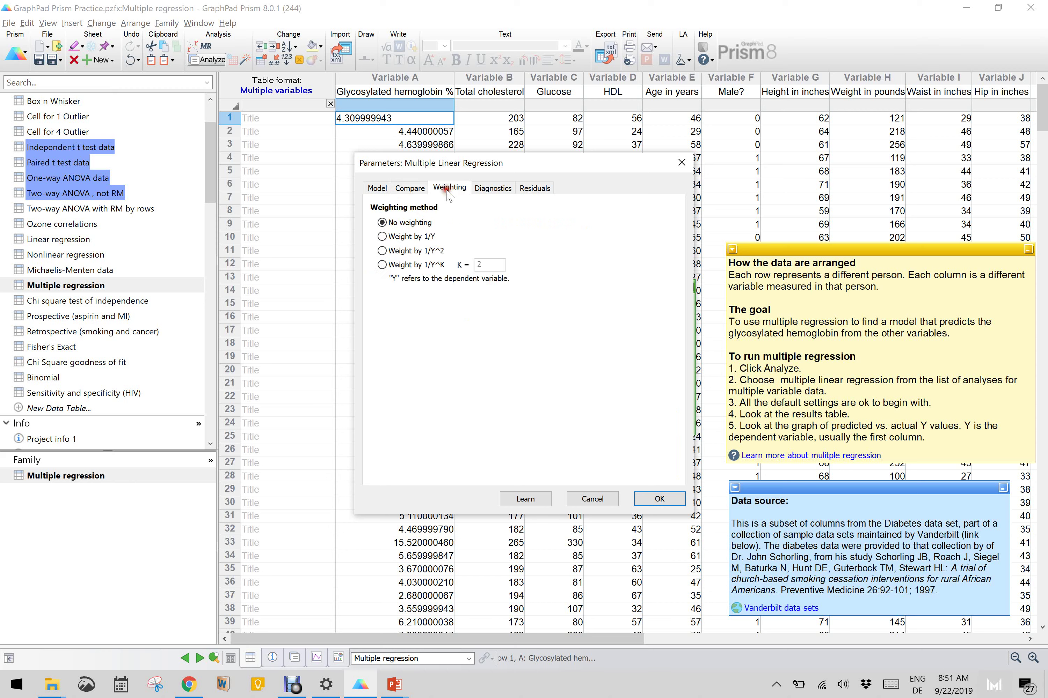
pyautogui.click(496, 188)
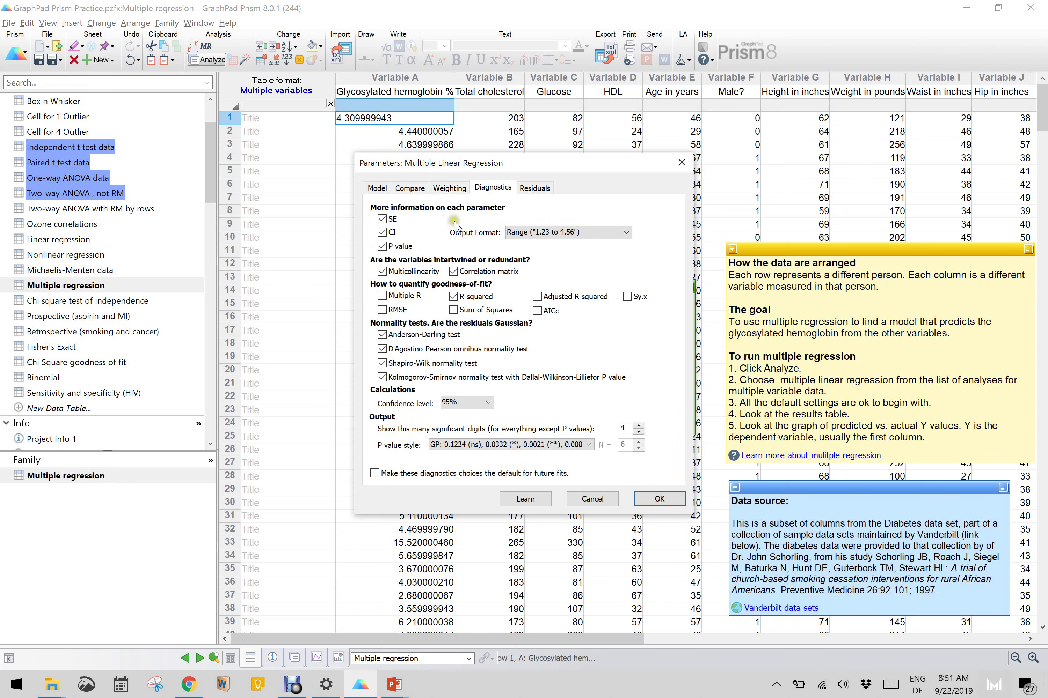
pyautogui.click(535, 191)
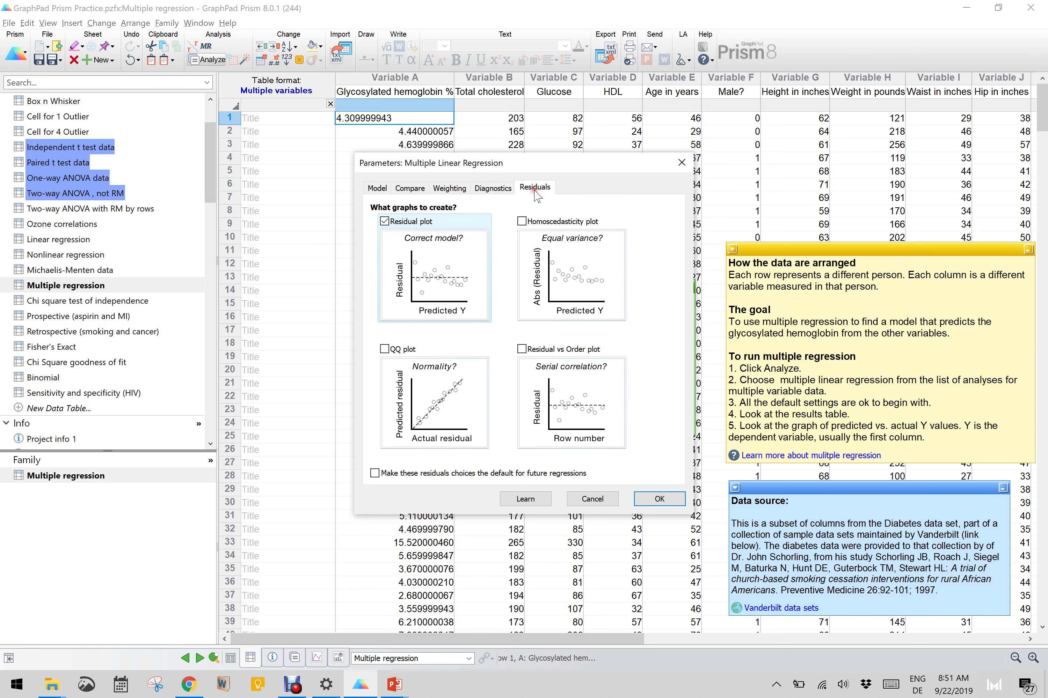
pyautogui.click(377, 189)
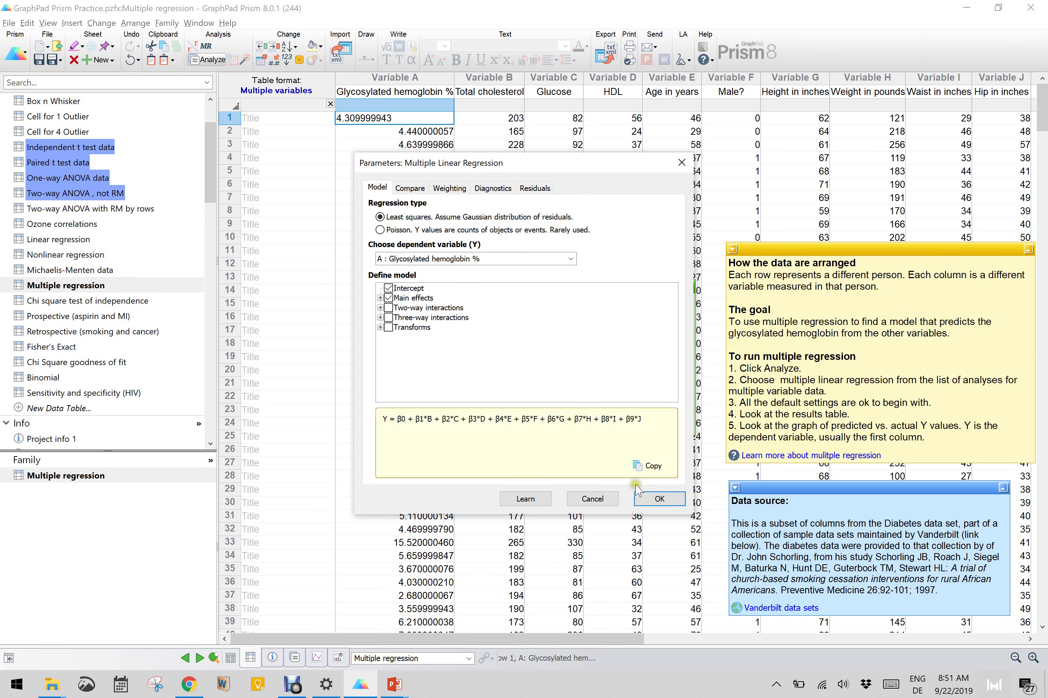
pyautogui.click(659, 499)
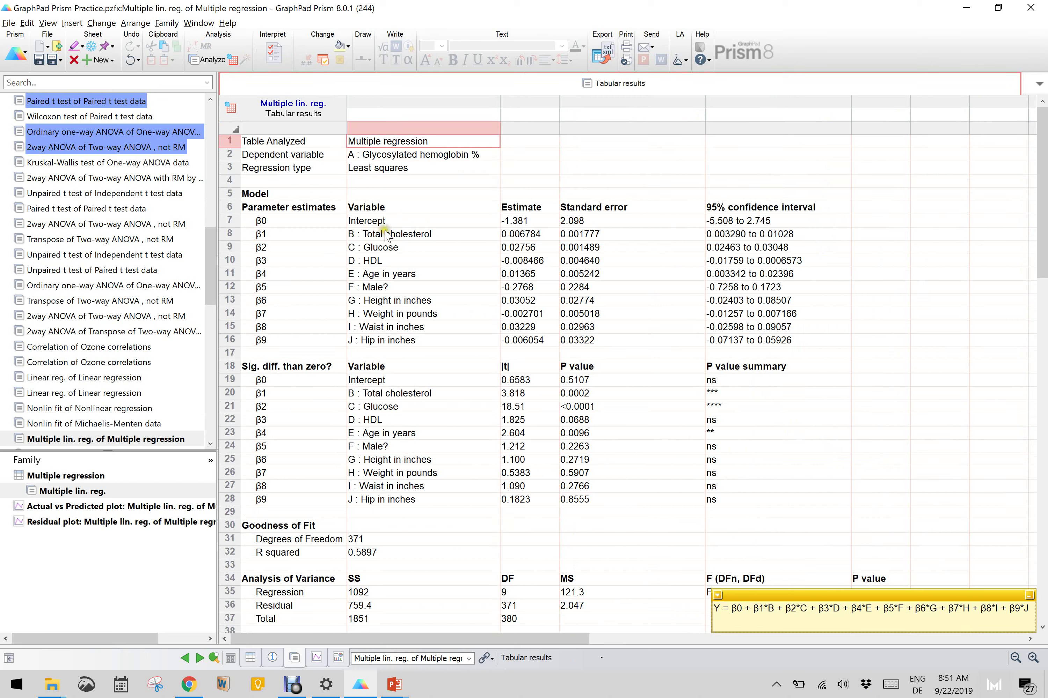
# Step: Examine the multiple regression results: each variable's P value summary, R squared, analysis of variance, multicollinearity, correlation matrix and normality of residuals
pyautogui.click(281, 380)
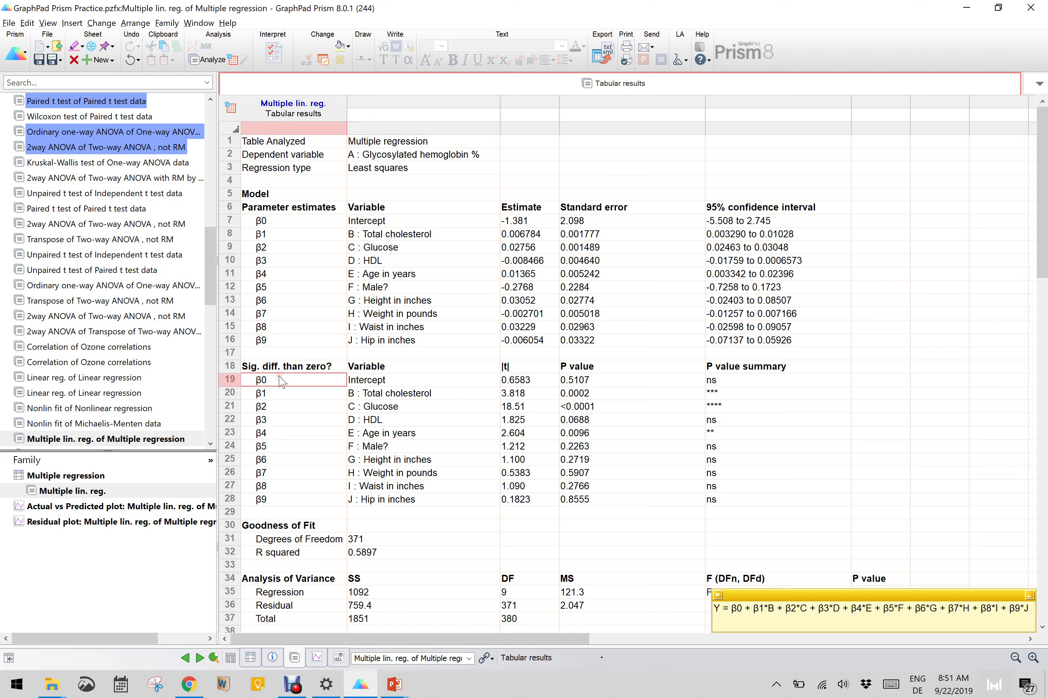
pyautogui.click(723, 380)
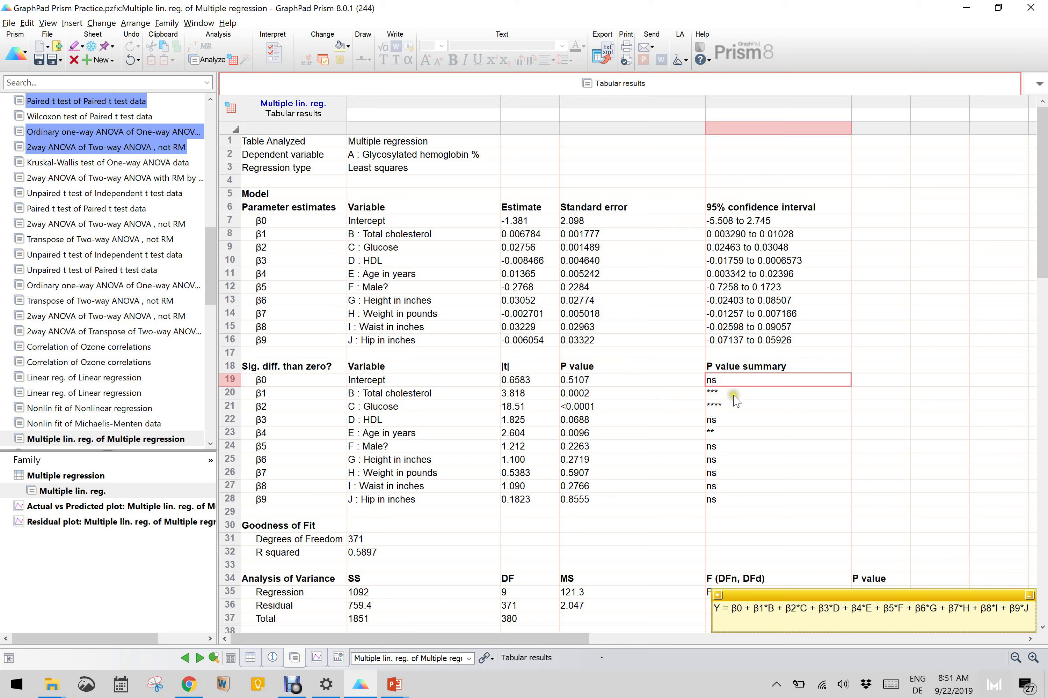
pyautogui.click(733, 395)
pyautogui.click(731, 407)
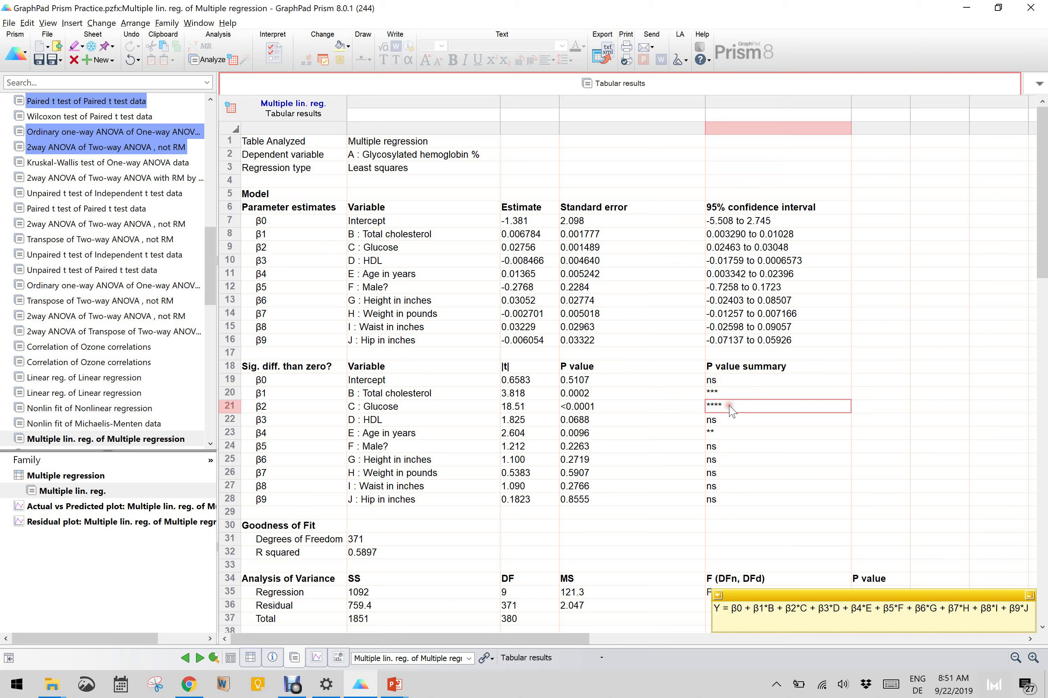
pyautogui.click(717, 422)
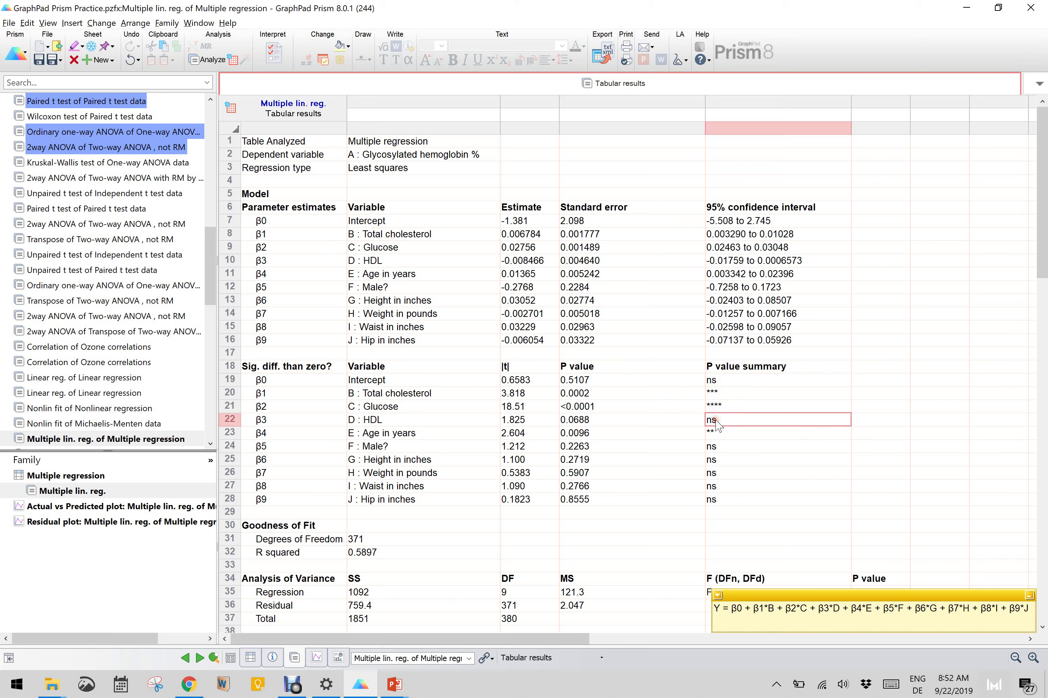
pyautogui.click(720, 436)
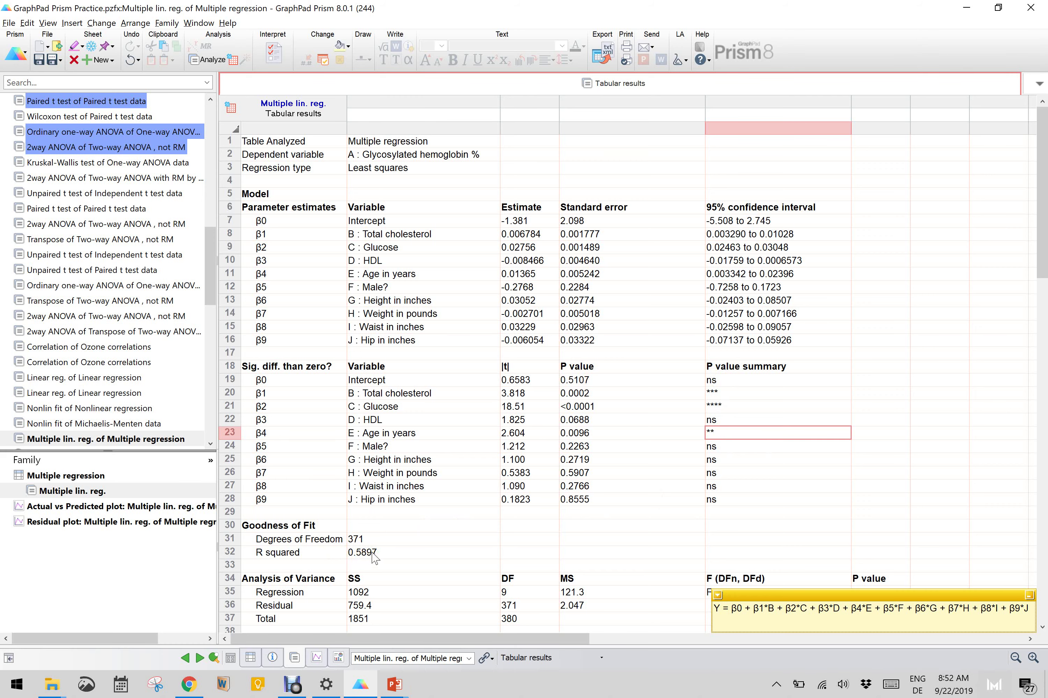
pyautogui.scroll(-10, 374, 558)
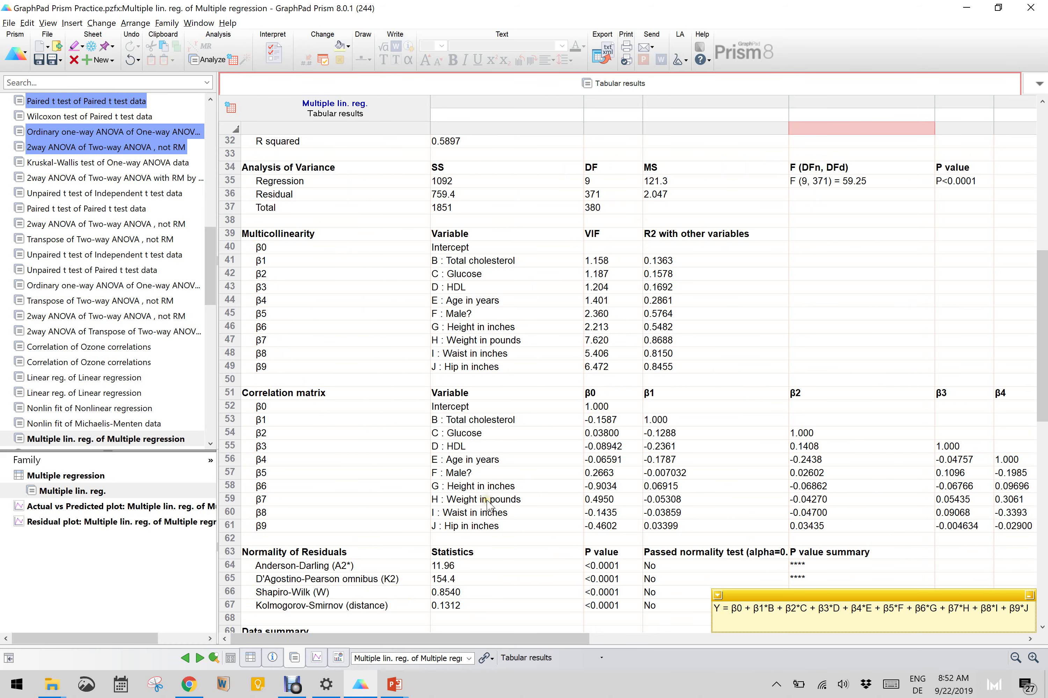
pyautogui.scroll(-3, 489, 505)
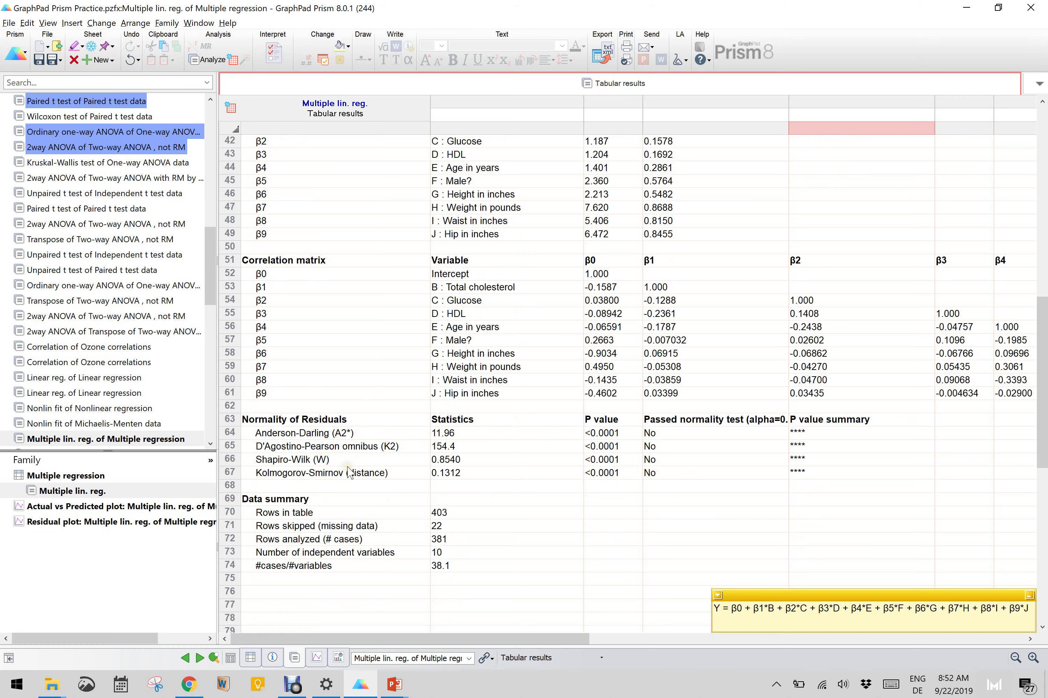
pyautogui.scroll(13, 350, 459)
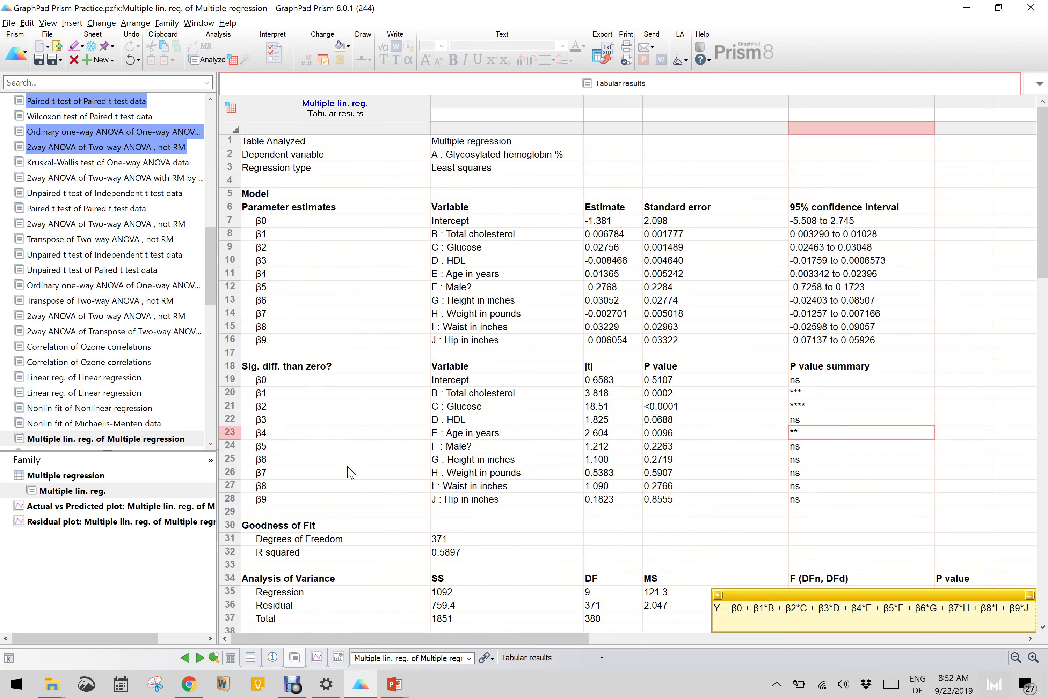
# Step: Open the Actual vs Predicted plot of the multiple linear regression and inspect its outlying data points
pyautogui.moveTo(206, 289); pyautogui.dragTo(218, 417)
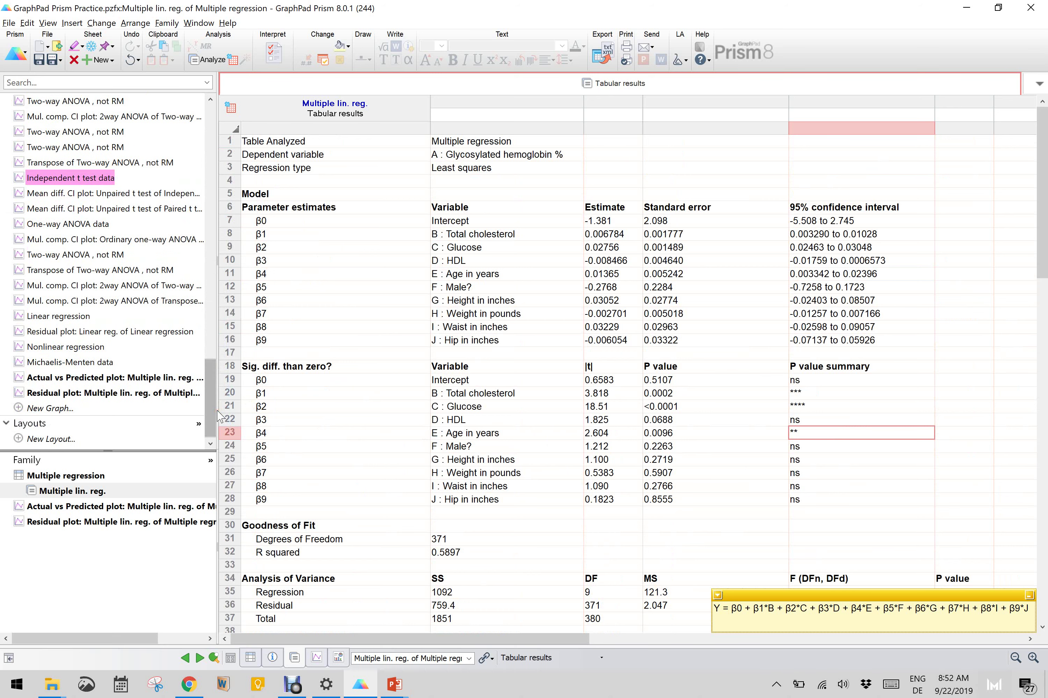
pyautogui.click(113, 380)
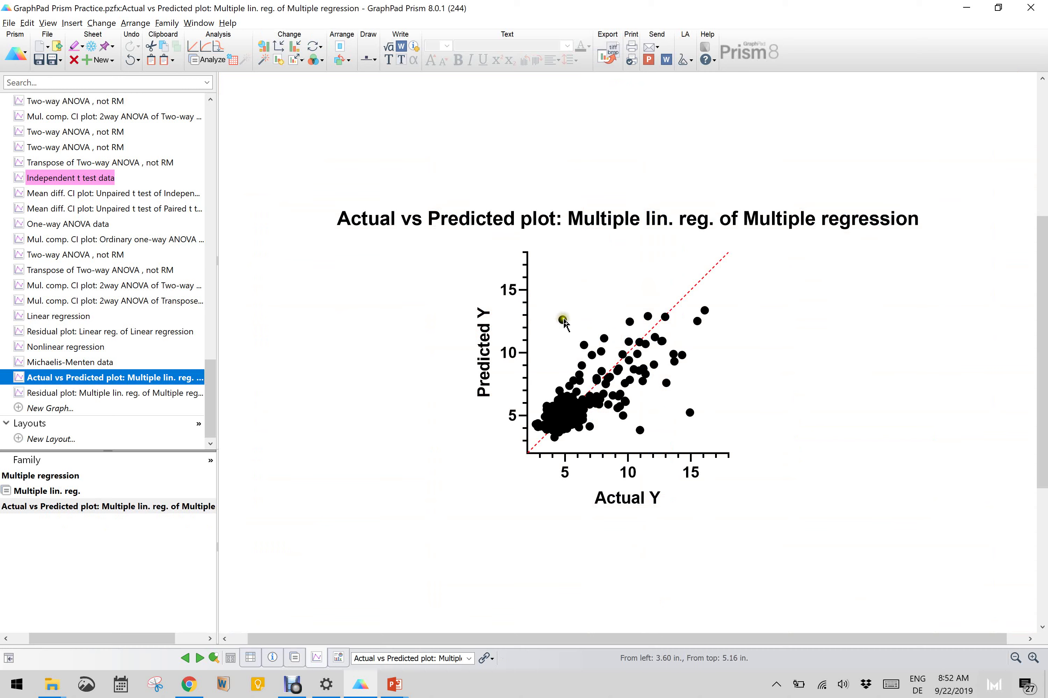
pyautogui.moveTo(562, 320)
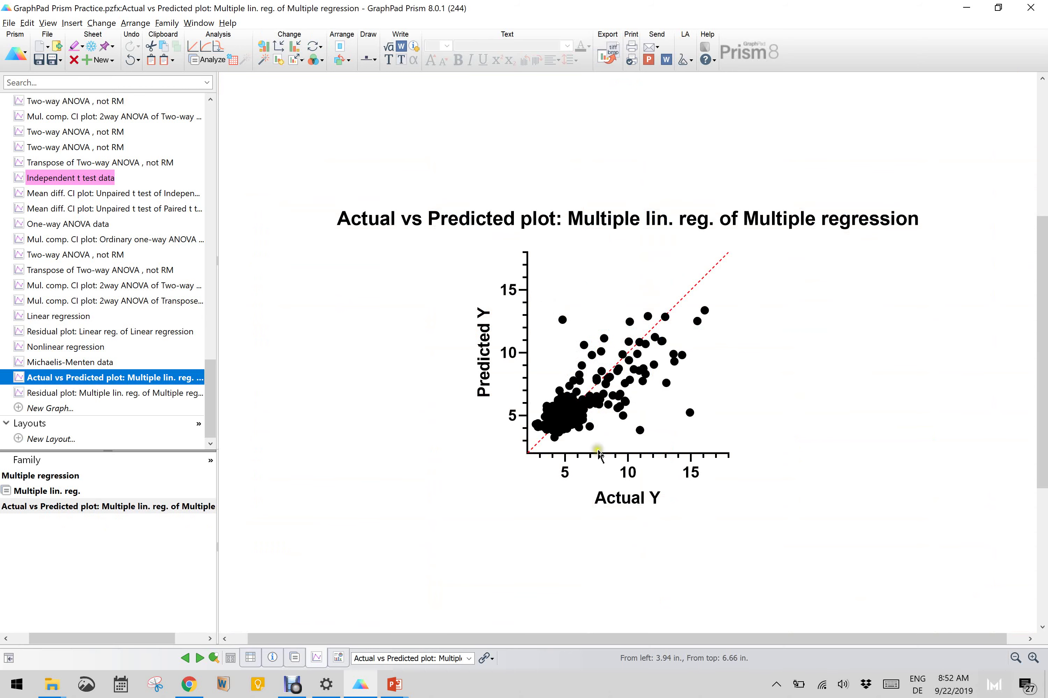